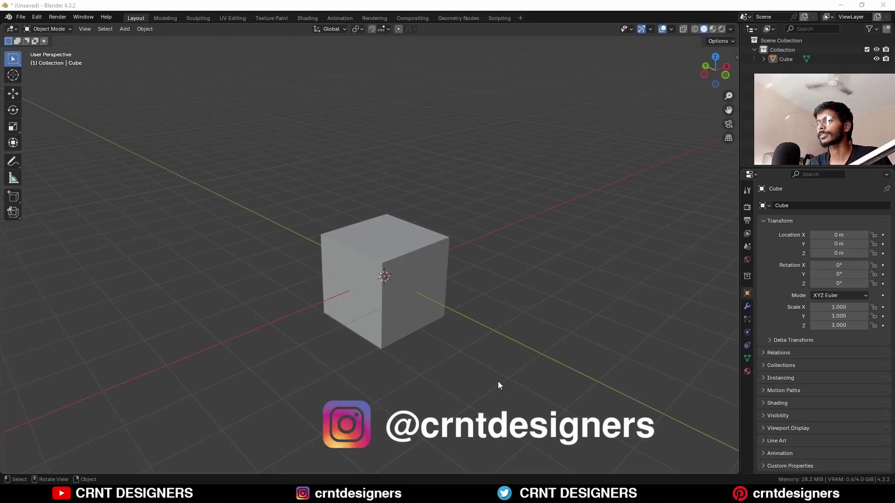
Step: Move the cube 1 m up along Z so it rests on the ground line
mouse_move(512, 369)
middle_down()
mouse_move(455, 344)
mouse_move(500, 375)
mouse_move(507, 368)
middle_up()
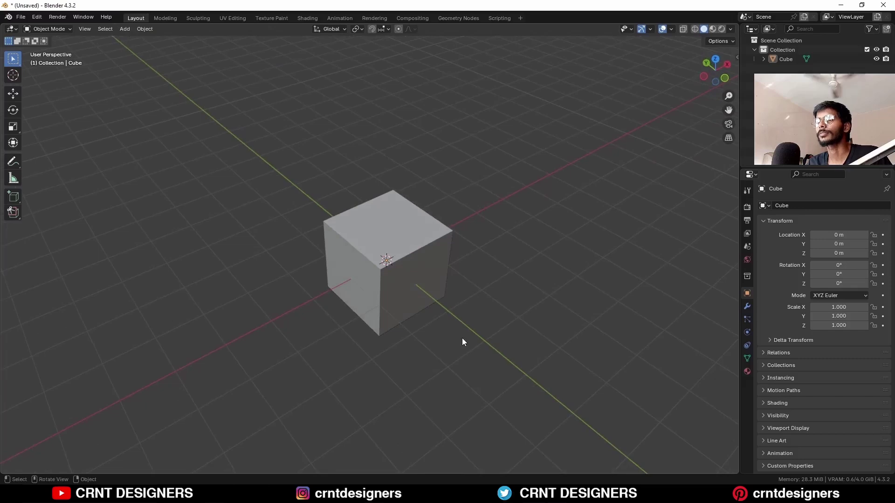
scroll(448, 331, up, 1)
click(410, 315)
shift+middle_drag(416, 342, 420, 332)
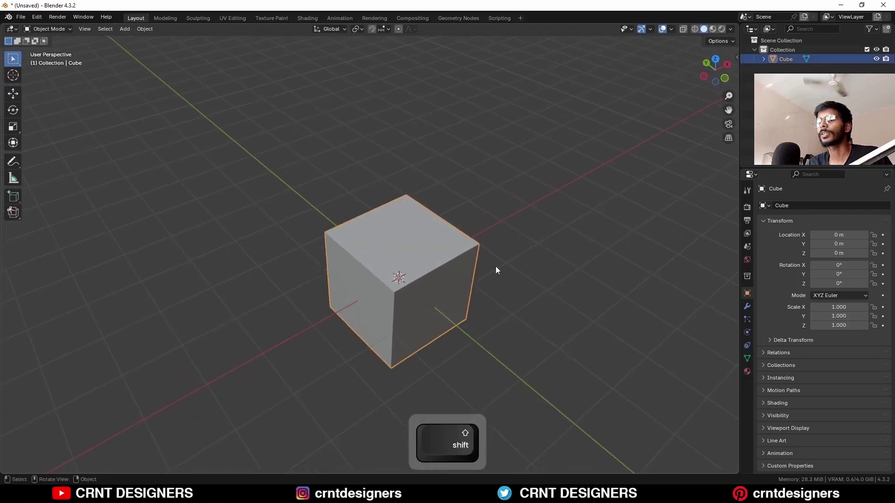
click(704, 77)
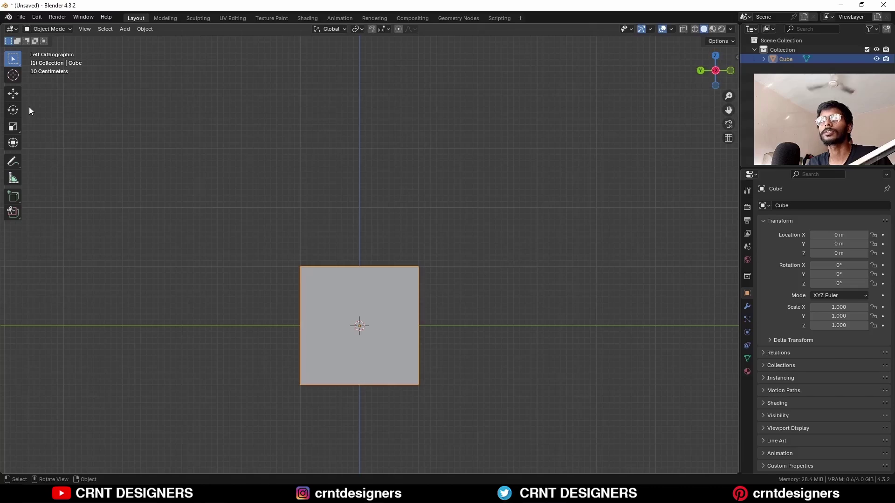
click(13, 94)
shift+drag(357, 298, 508, 285)
shift+middle_drag(525, 280, 553, 303)
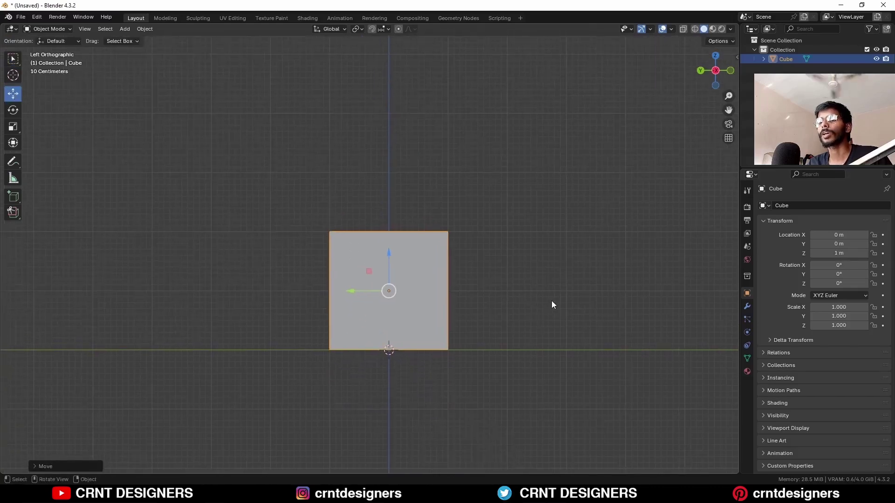
Step: Bevel the cube's bottom back edge on the +Y side with a width of 0.7 m and one segment
key(Tab)
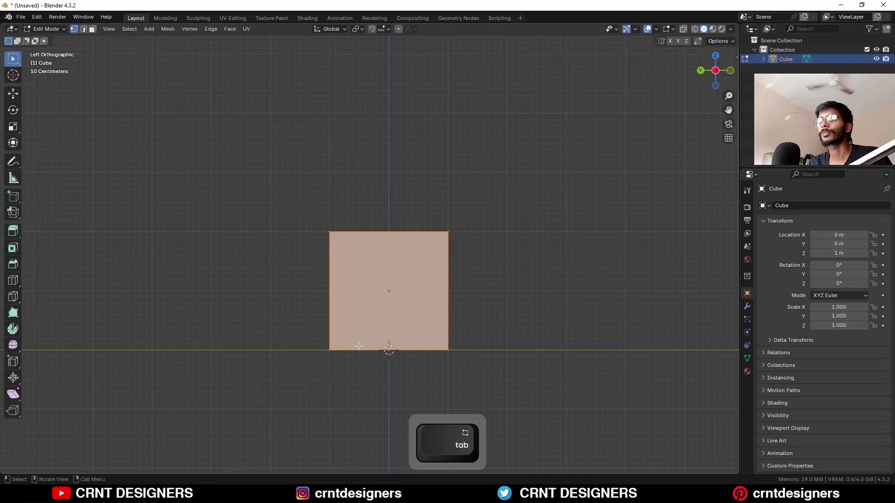
middle_drag(371, 328, 333, 365)
key(2)
click(307, 351)
click(716, 70)
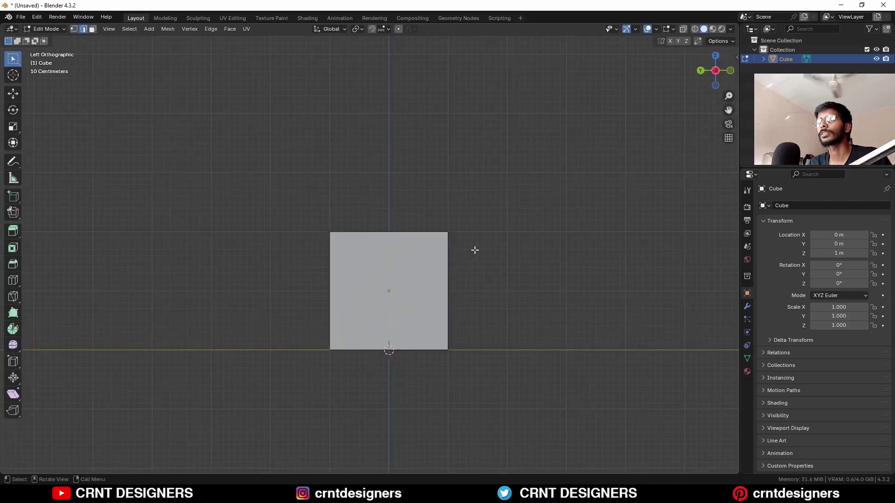
key(ctrl+b)
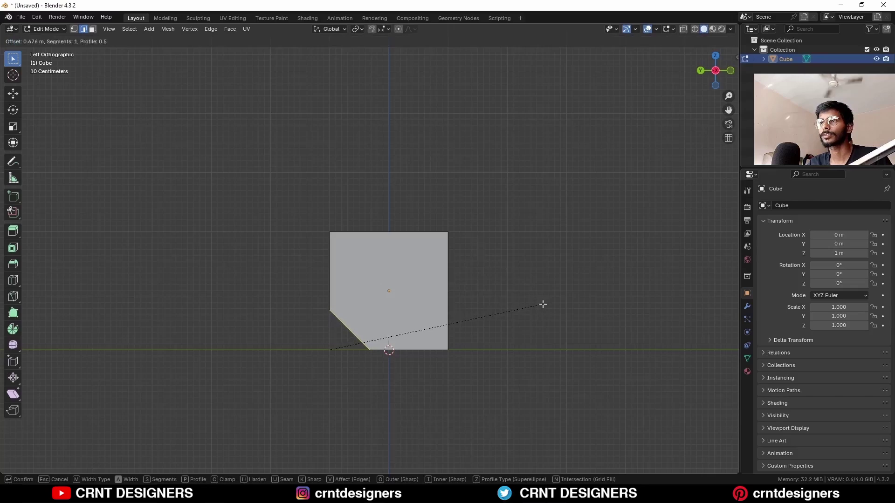
click(543, 304)
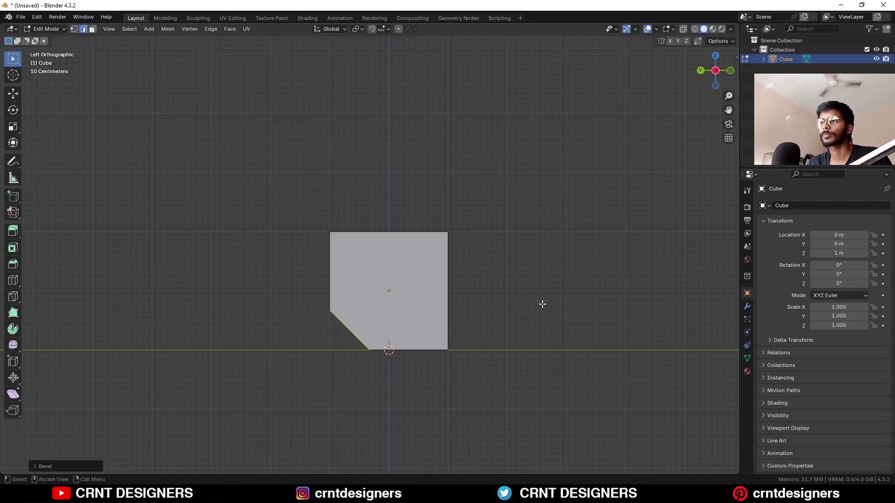
click(48, 462)
click(123, 321)
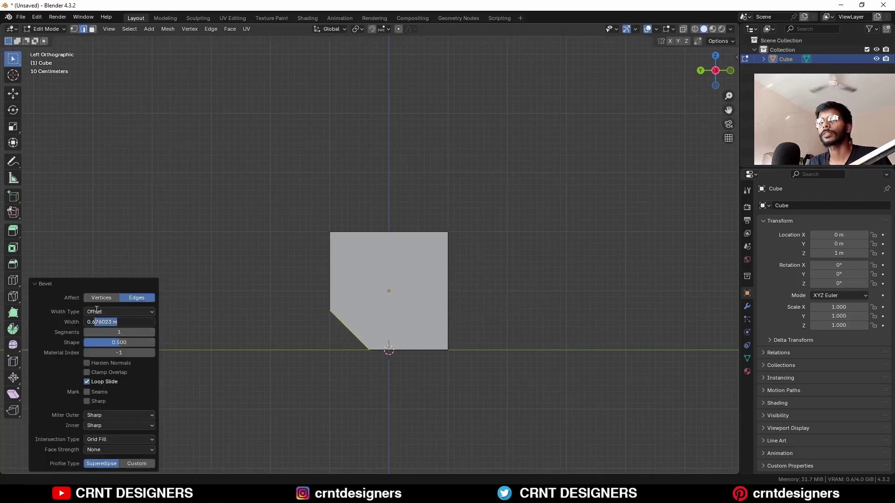
text(7)
key(Return)
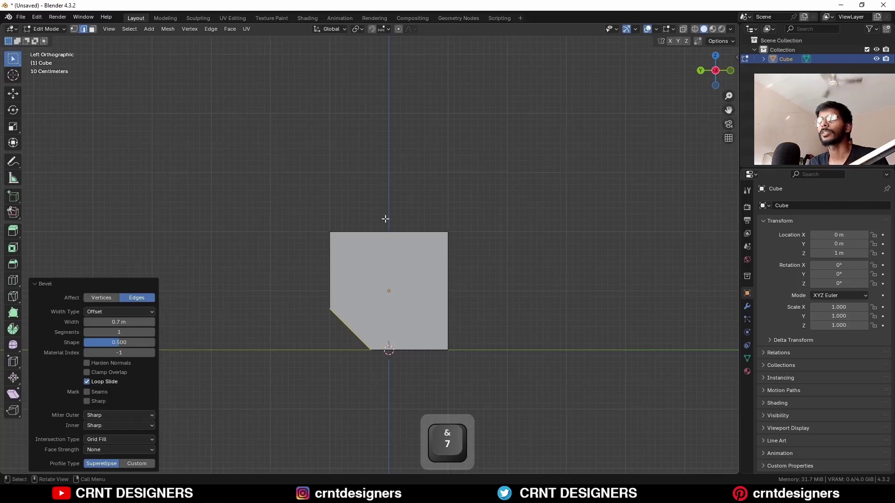
Step: Bevel the cube's top front edge on the -Y side with a width of 1.4 m and one segment
middle_drag(464, 225, 438, 237)
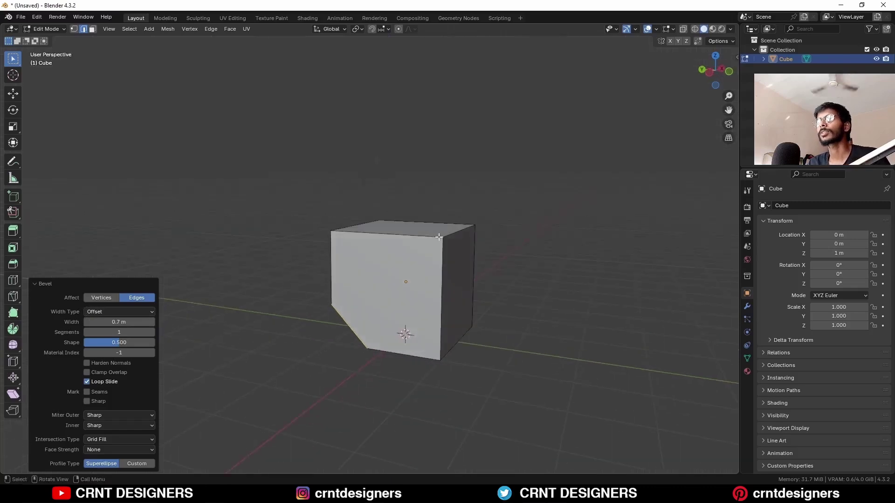
click(709, 74)
key(ctrl+b)
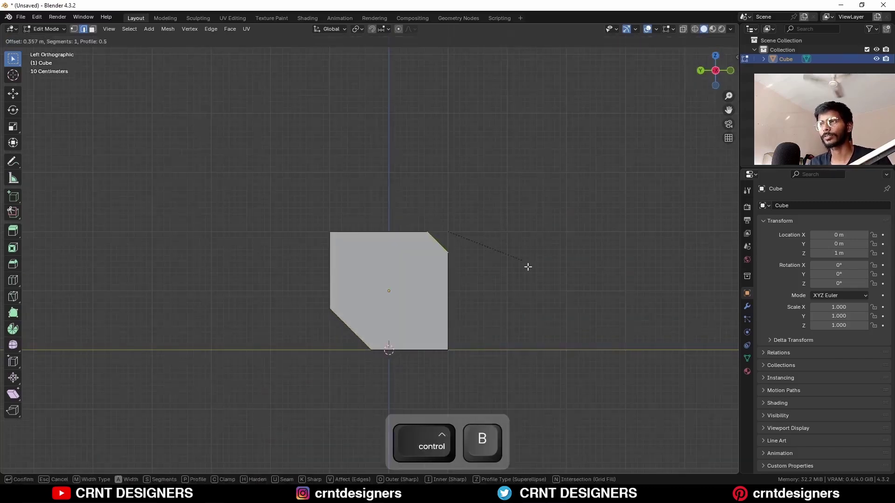
click(564, 316)
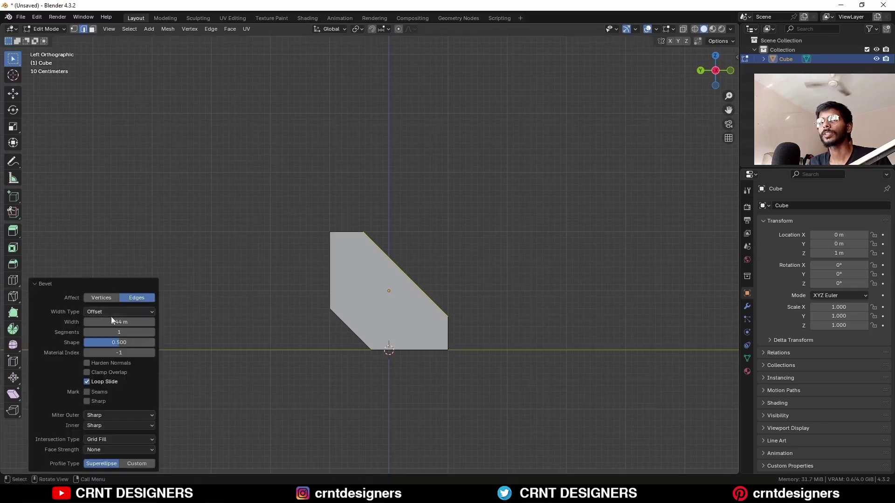
text(4)
key(Return)
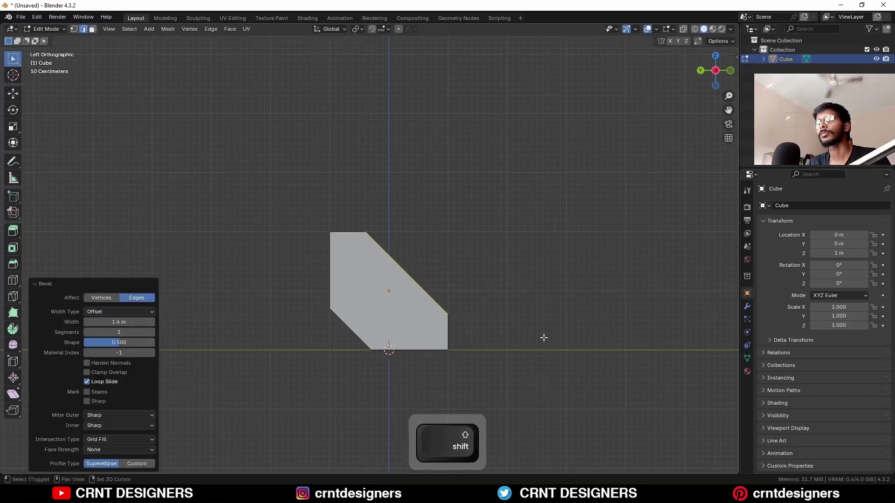
Step: Bevel the bottom front edge on the -Y side with a width of 0.7 m
scroll(496, 347, up, 1)
middle_drag(496, 347, 474, 359)
key(2)
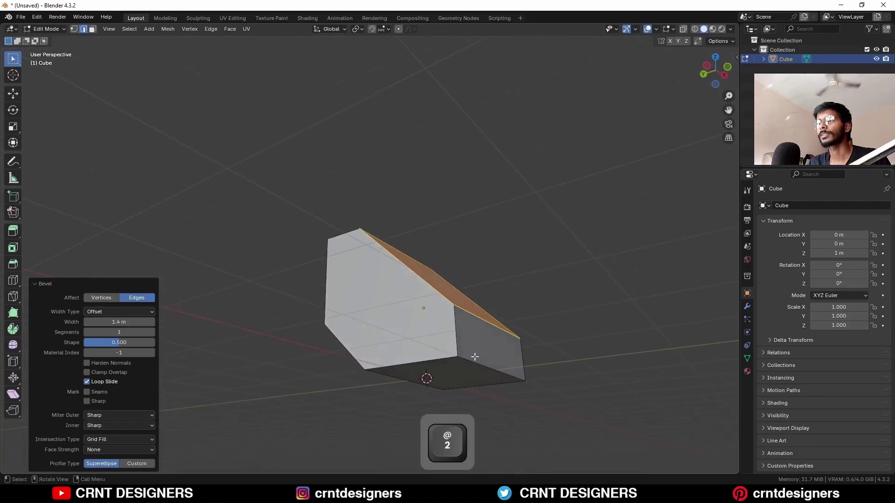
middle_drag(497, 330, 519, 350)
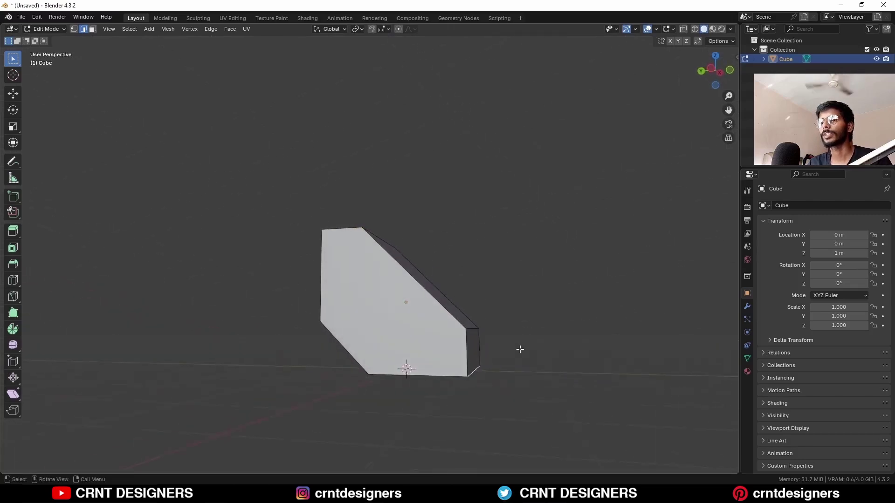
key(ctrl+KP_3)
key(ctrl+b)
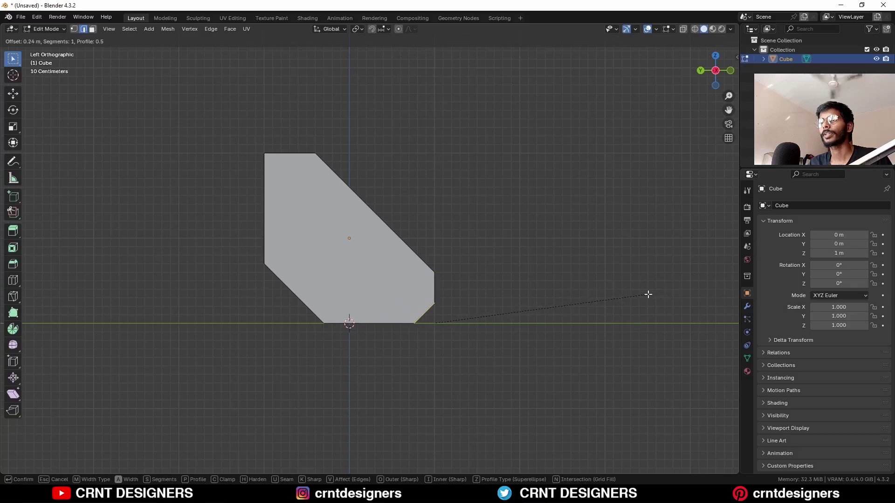
click(689, 310)
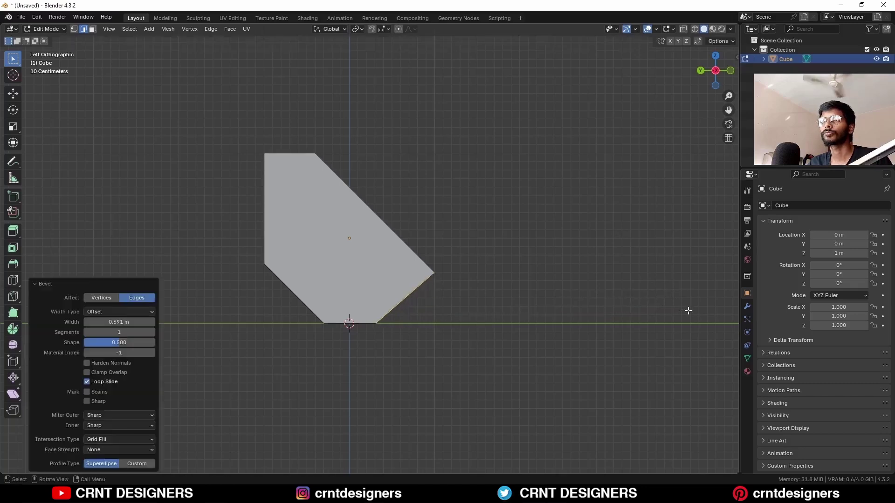
click(135, 319)
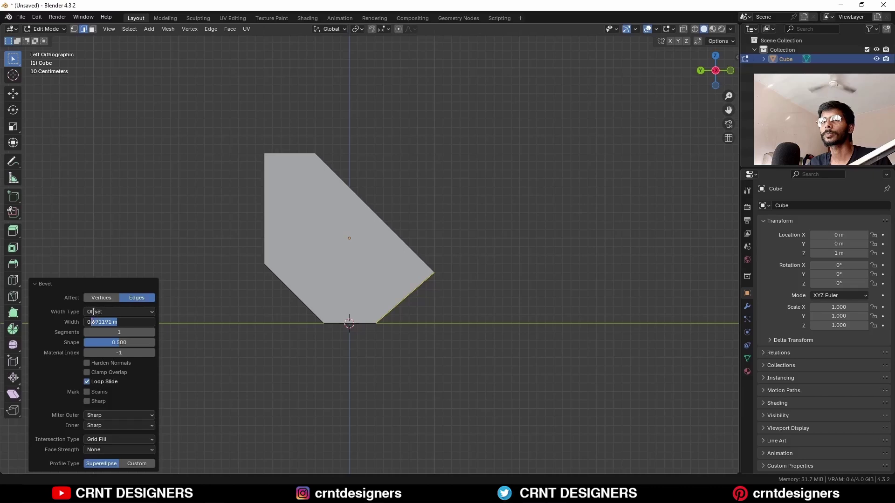
text(7)
key(Return)
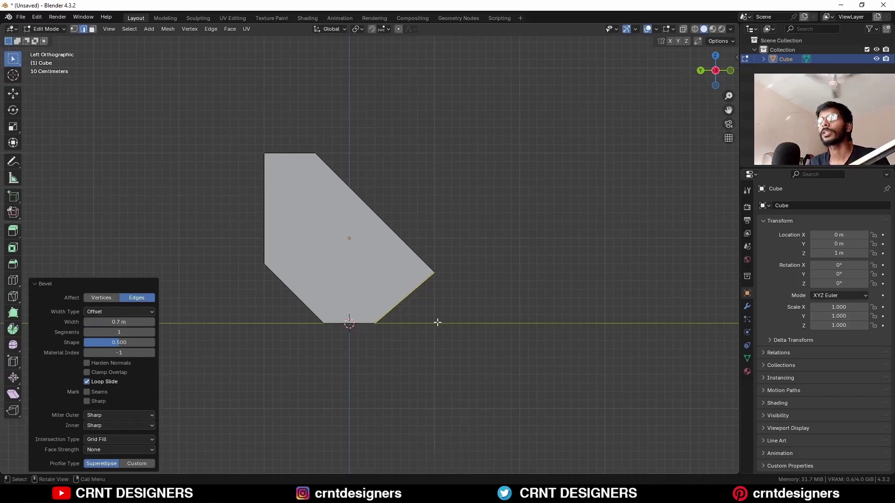
Step: Scale the whole mesh to 0.7 along the global X axis
middle_drag(421, 226, 667, 116)
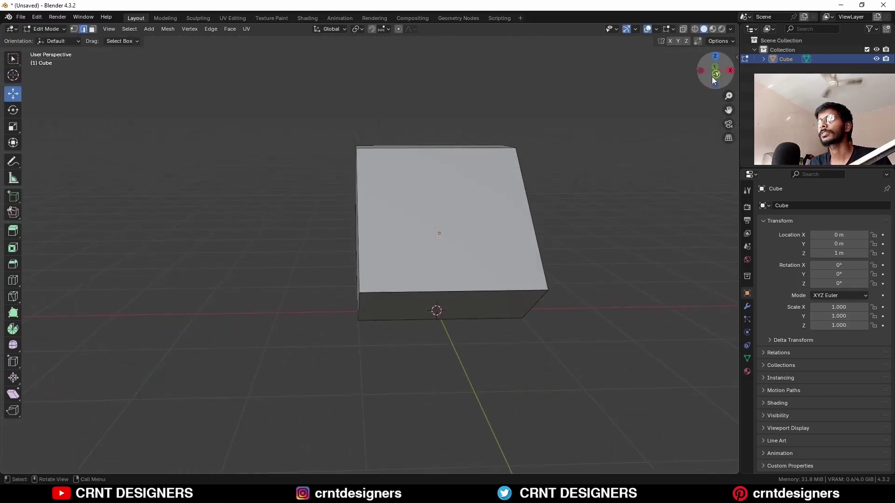
click(715, 72)
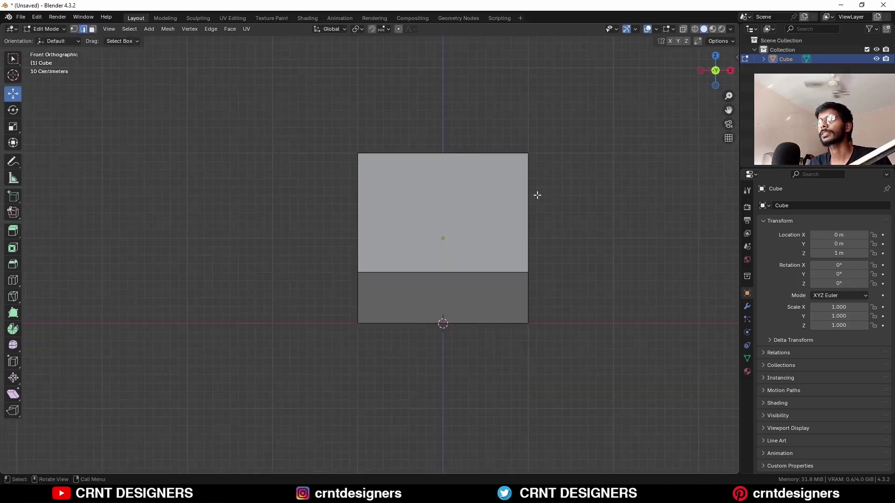
key(a)
key(s)
key(x)
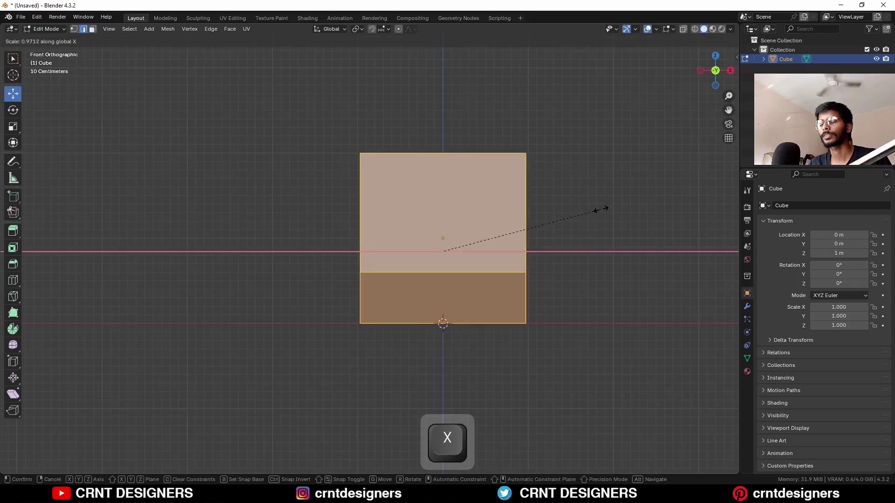
key(ctrl)
click(547, 219)
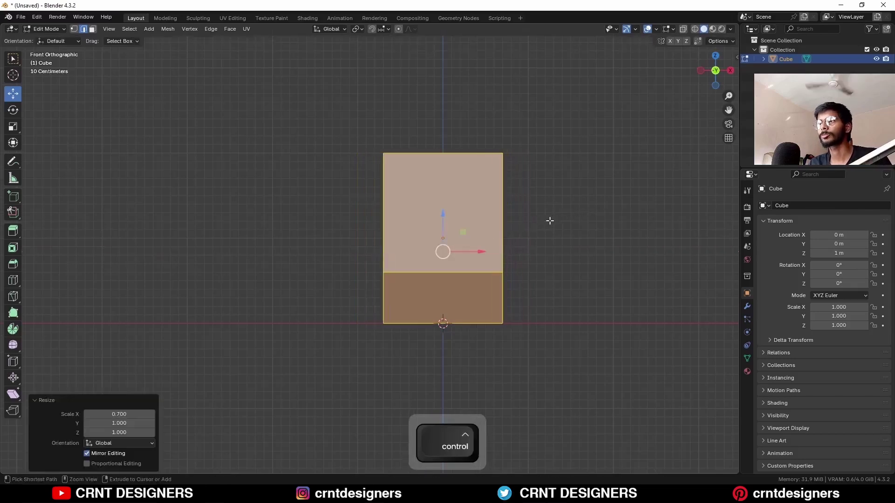
Step: Merge all of the mesh's vertices by distance
key(alt+a)
middle_drag(465, 194, 489, 200)
key(3)
click(430, 219)
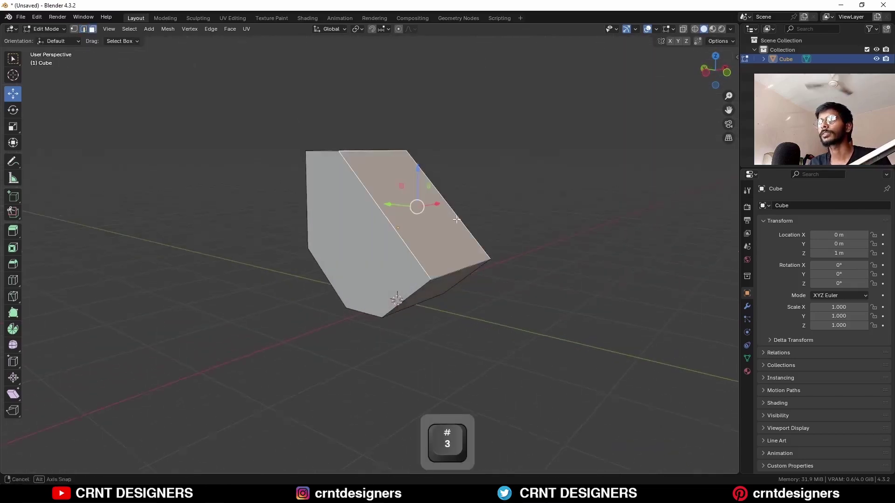
middle_drag(430, 219, 481, 220)
middle_drag(326, 211, 381, 206)
key(a)
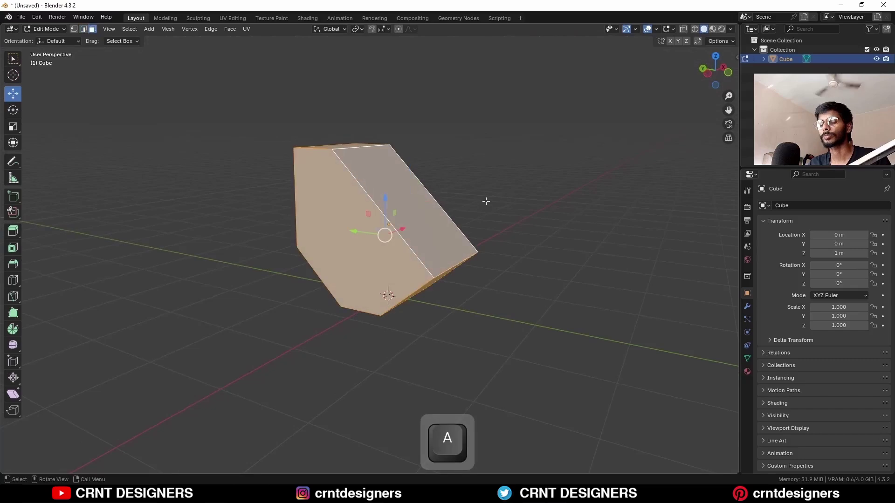
key(m)
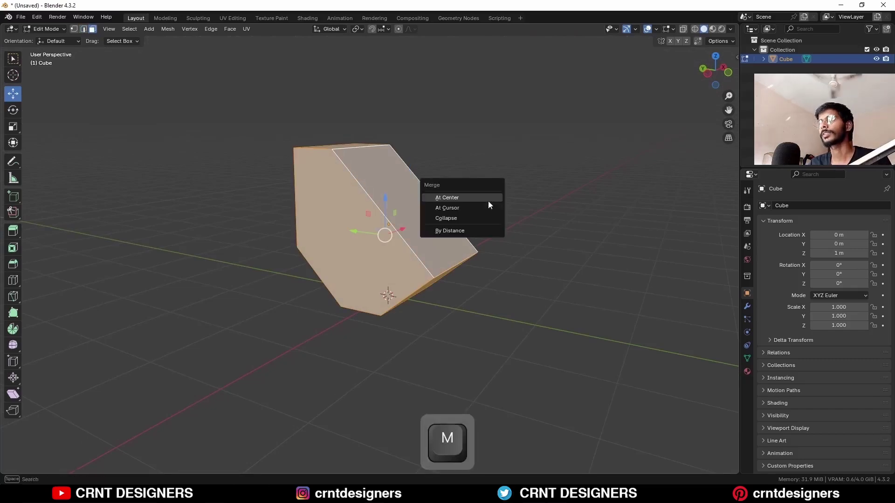
click(479, 231)
Step: Set the transform orientation to Normal and move the large sloped front face inward along its normal
click(445, 225)
key(ctrl+KP_3)
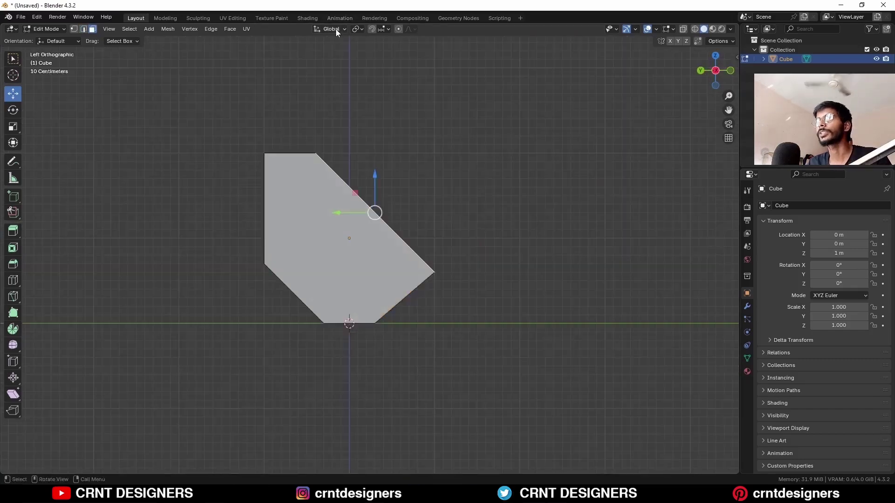
click(332, 29)
click(339, 76)
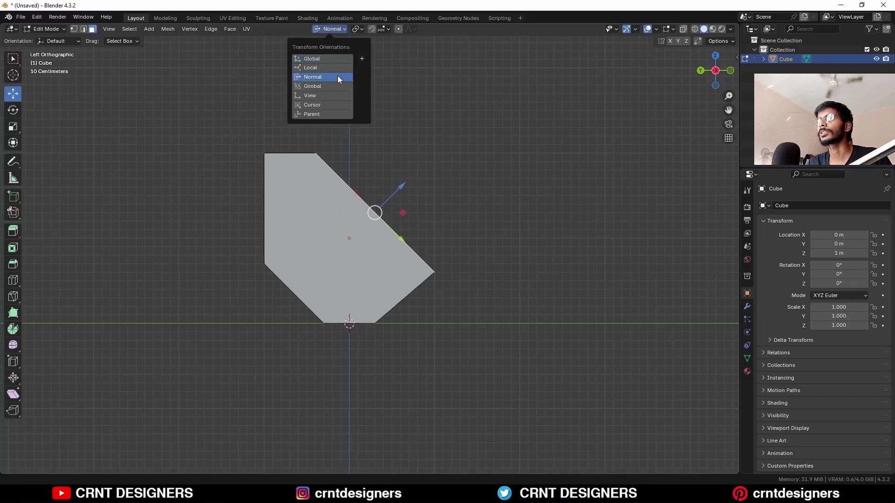
drag(400, 186, 373, 203)
Step: Dissolve the extra edge across the slope's upper end and slide the top back edge down the slope by a factor of 0.2
middle_drag(373, 204, 466, 177)
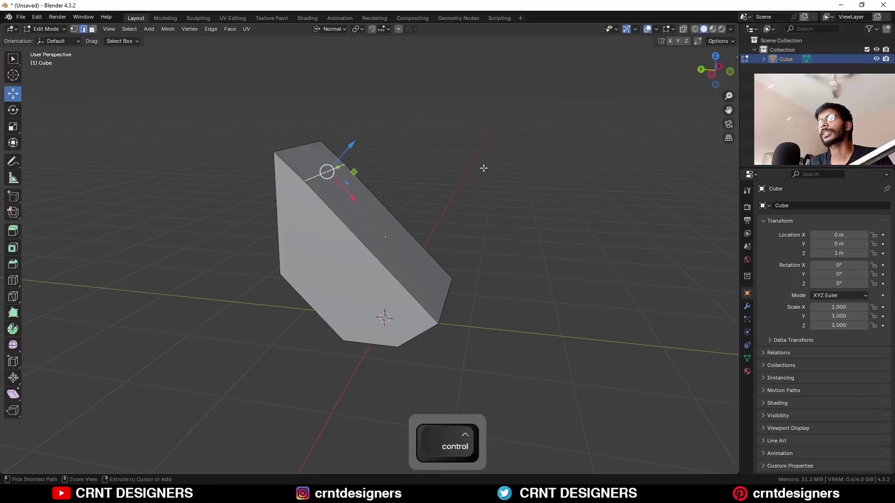
key(ctrl+x)
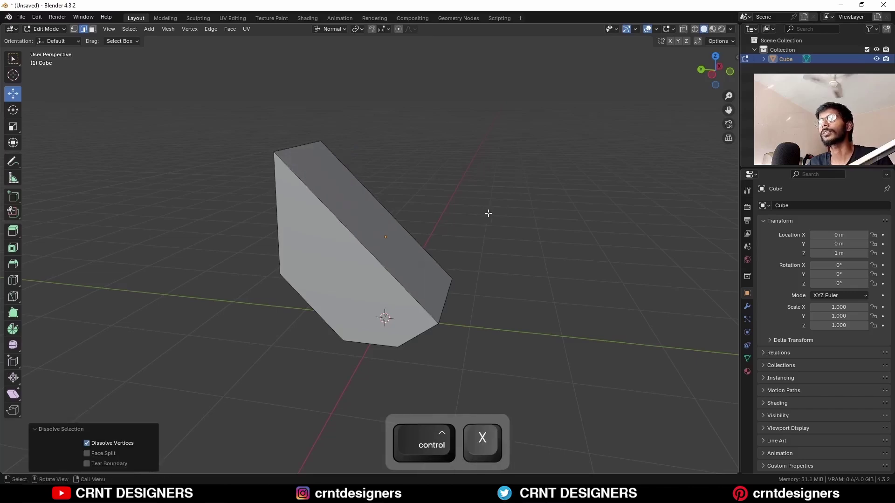
middle_drag(488, 213, 402, 242)
key(2)
click(237, 157)
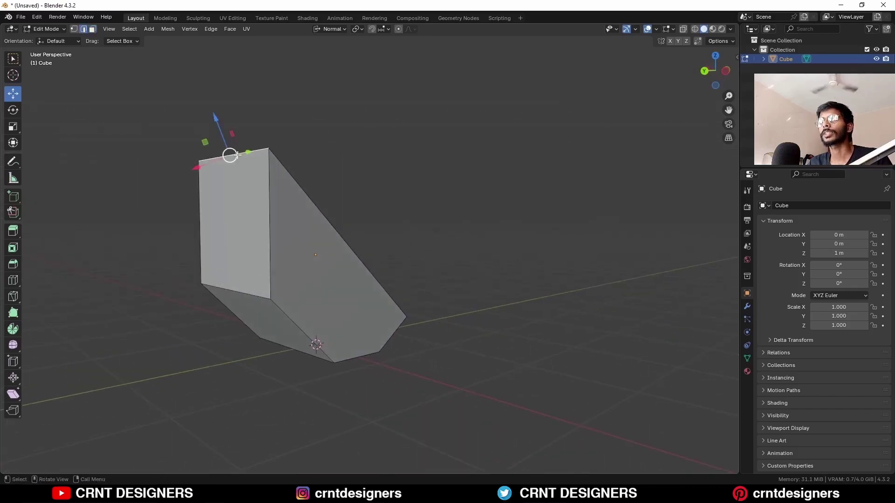
click(715, 70)
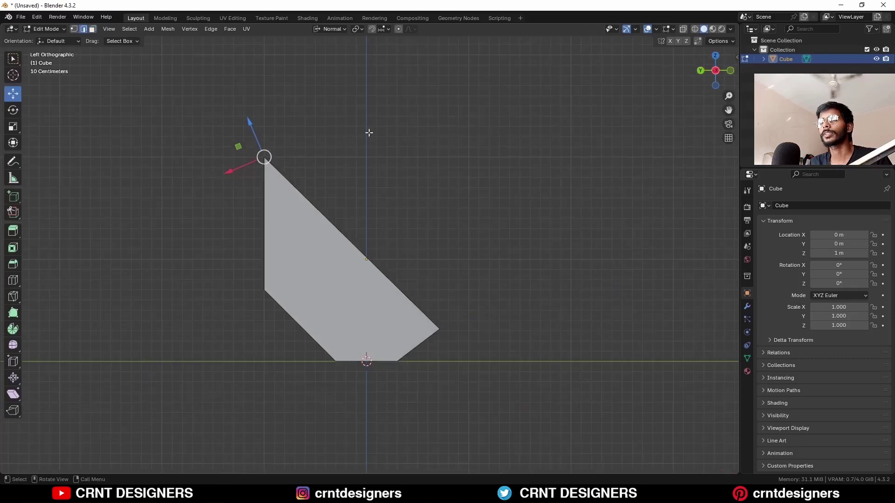
key(g)
key(g)
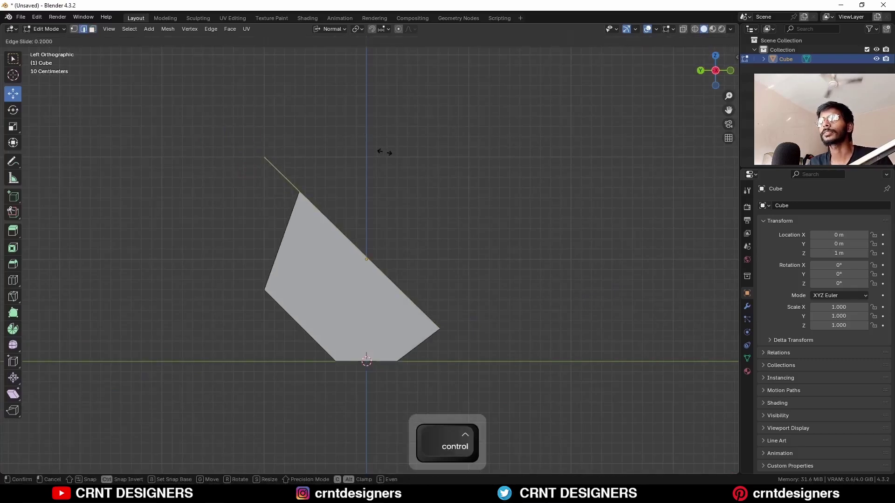
click(383, 152)
Step: Set the transform orientation to Global and move the lower back sloped face outward along Y
middle_drag(350, 216, 284, 324)
key(3)
click(282, 326)
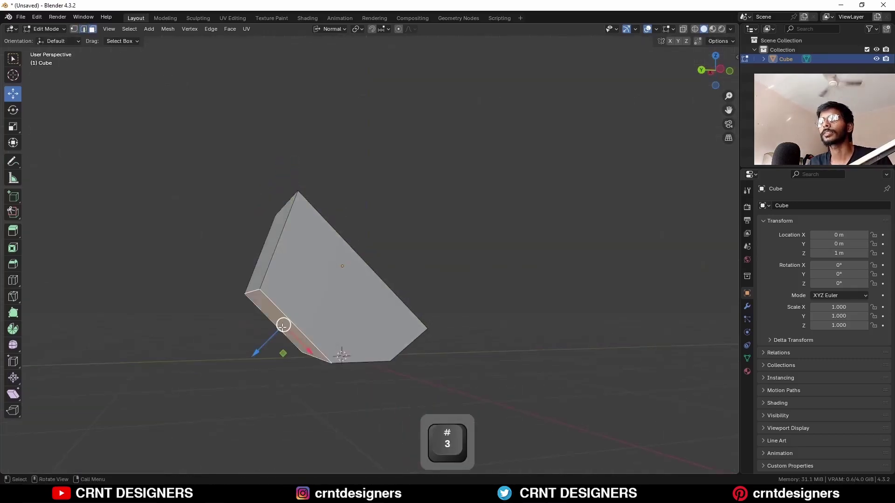
click(711, 71)
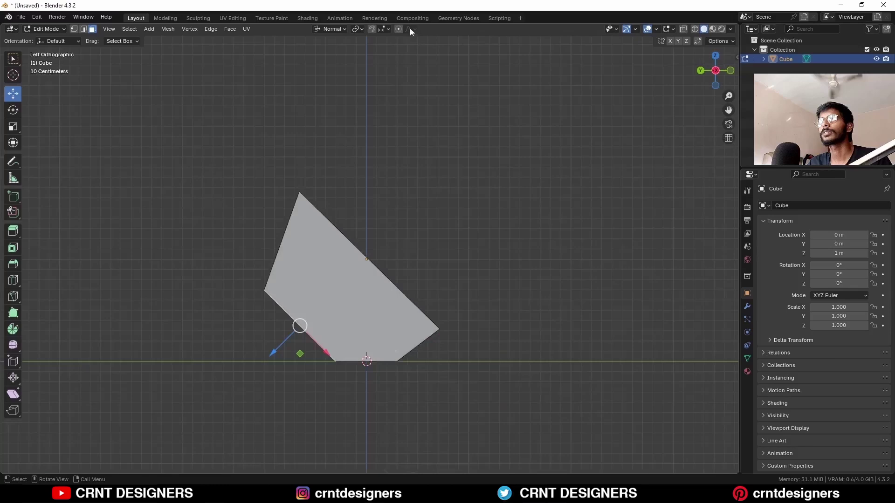
click(330, 28)
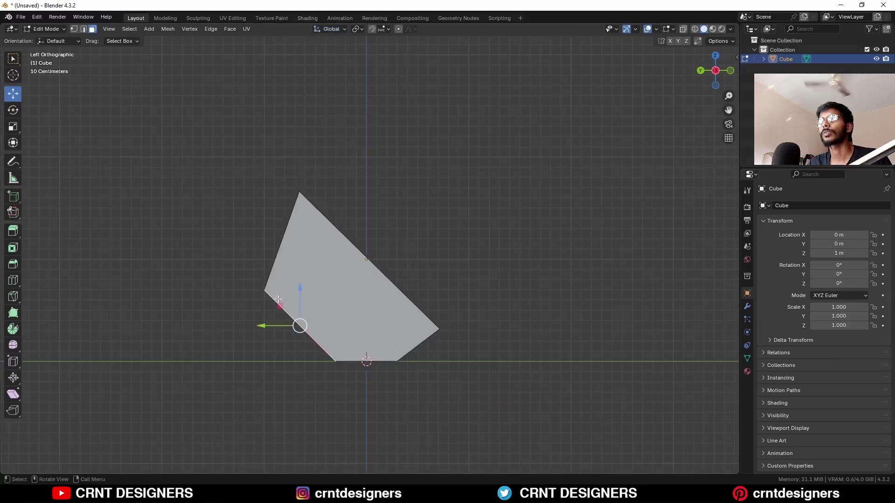
ctrl+drag(269, 323, 231, 323)
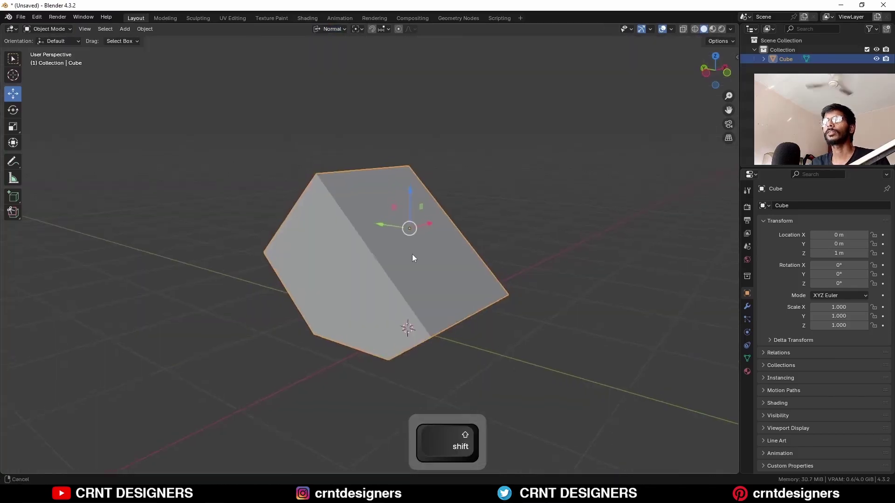
Step: Apply the object's scale and bevel the slope's two long side edges by about 0.18 m with 4 segments
key(ctrl+a)
click(402, 283)
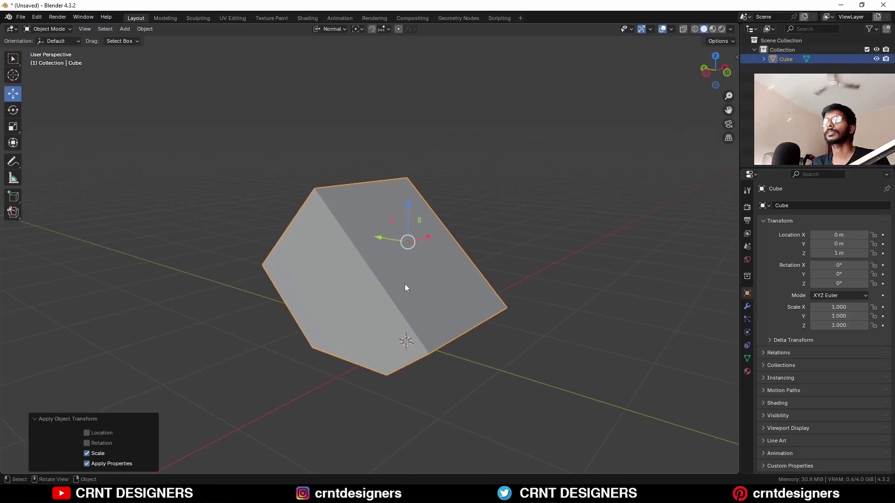
middle_drag(405, 284, 401, 306)
key(Tab)
key(2)
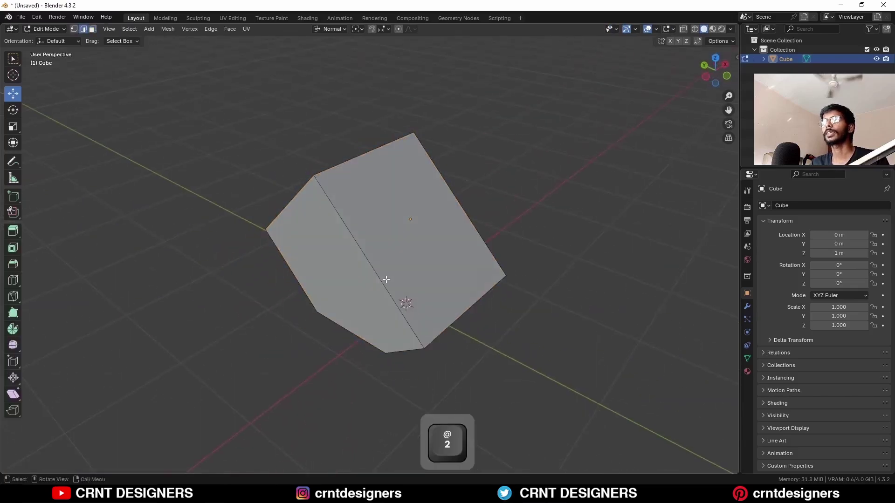
click(384, 280)
shift+click(481, 247)
shift+middle_drag(458, 272, 381, 233)
key(ctrl+b)
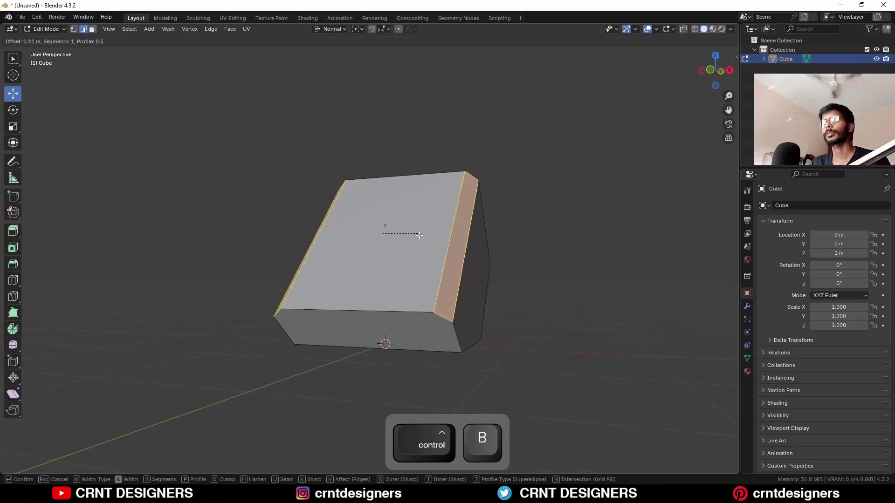
scroll(422, 240, up, 2)
scroll(426, 241, up, 1)
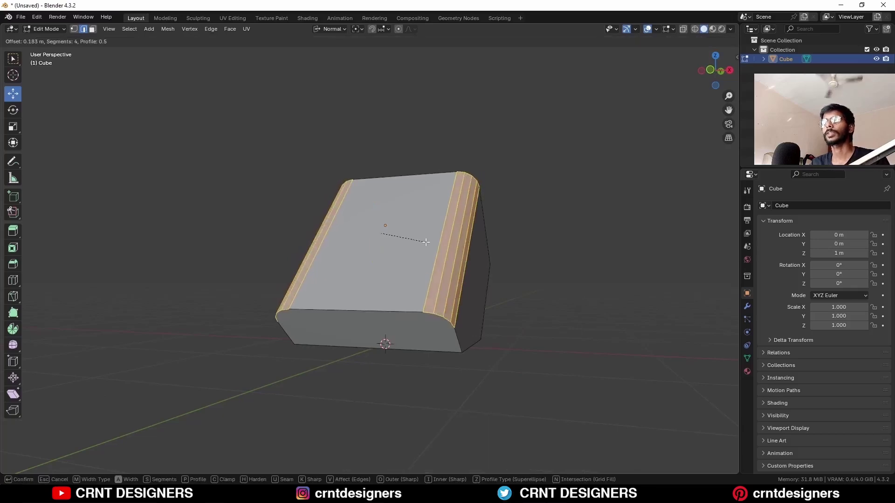
click(427, 241)
Step: Bevel the opposite pair of long side edges along the block's lower back face
middle_drag(427, 241, 495, 271)
click(364, 226)
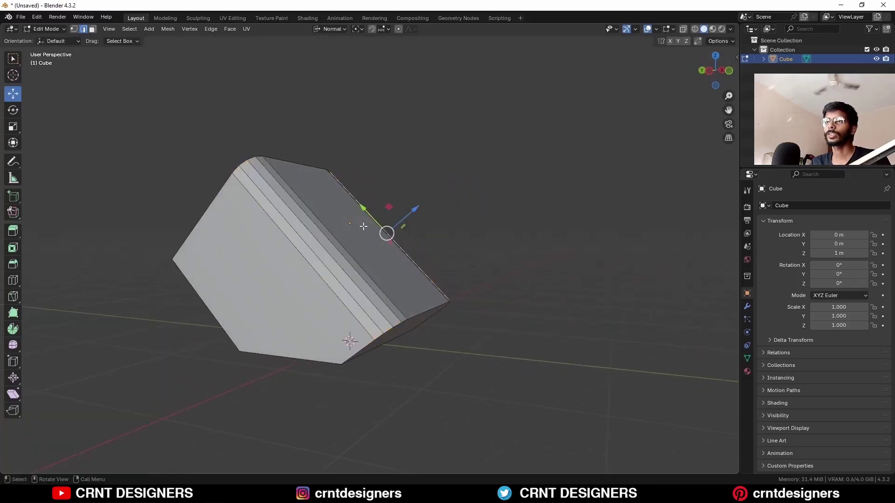
middle_drag(365, 226, 350, 200)
shift+middle_drag(343, 236, 312, 208)
key(ctrl+b)
click(380, 280)
Step: Delete the block's upper end face and extrude all remaining faces along their normals by 0.1 m with Offset Even
key(Tab)
key(Tab)
key(3)
click(311, 207)
key(x)
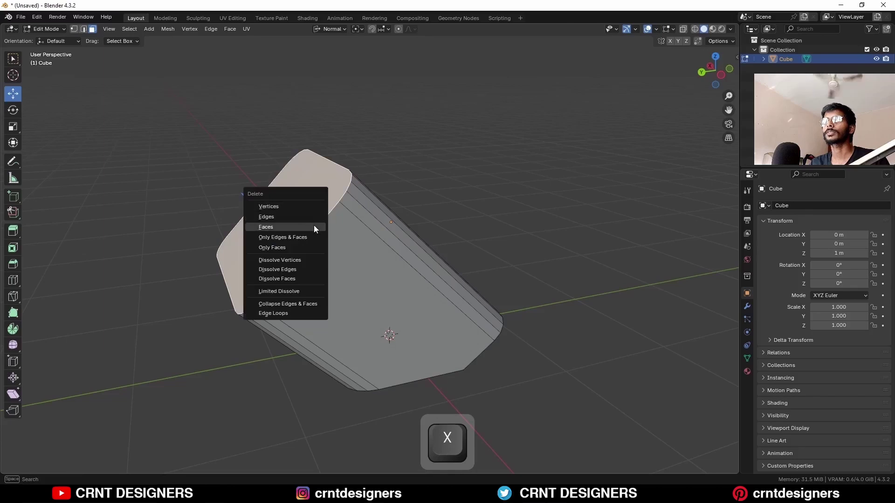
click(313, 226)
key(a)
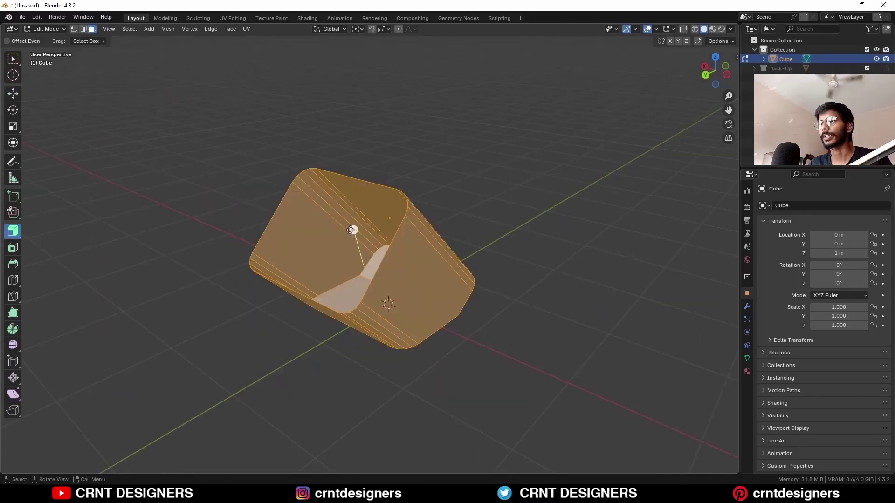
drag(354, 230, 352, 237)
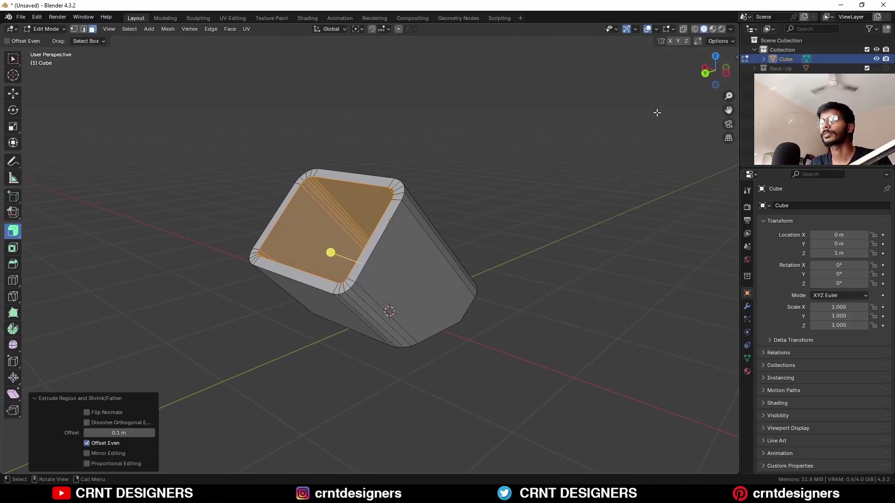
Step: Duplicate all the inner faces of the hollow block in place and separate the copy into its own object
key(3)
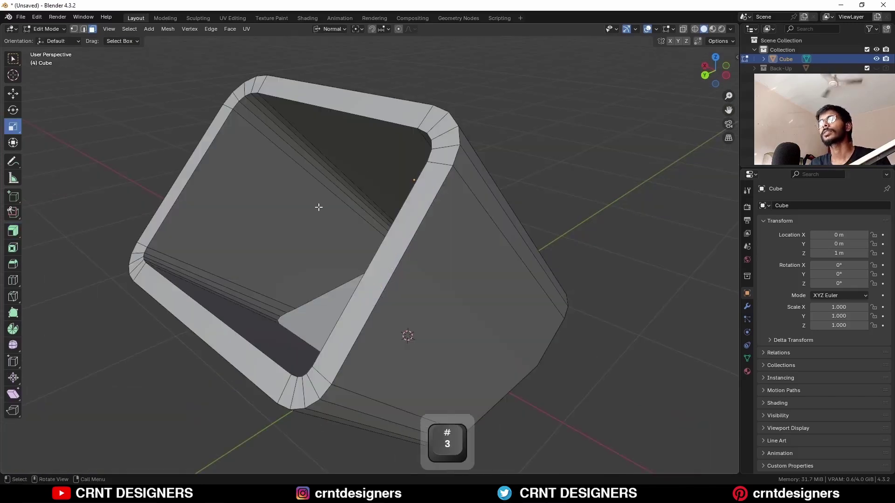
middle_drag(319, 207, 359, 212)
click(335, 289)
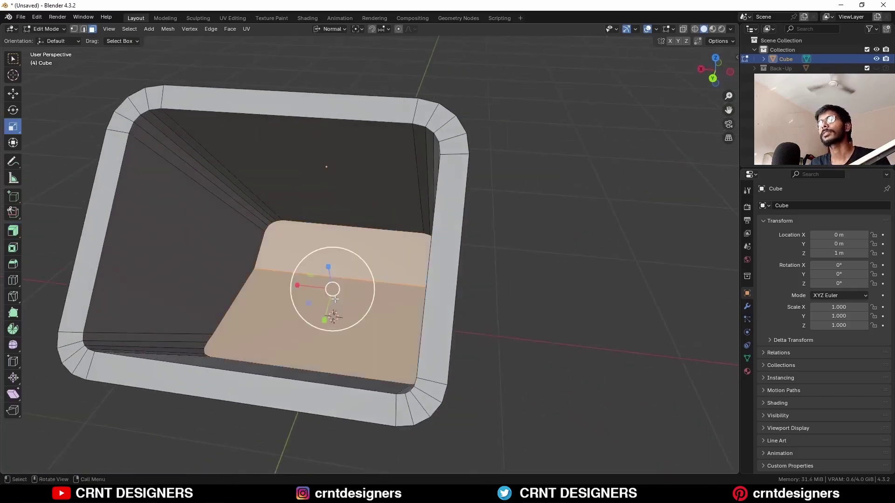
key(ctrl+KP_Add)
scroll(335, 289, down, 1)
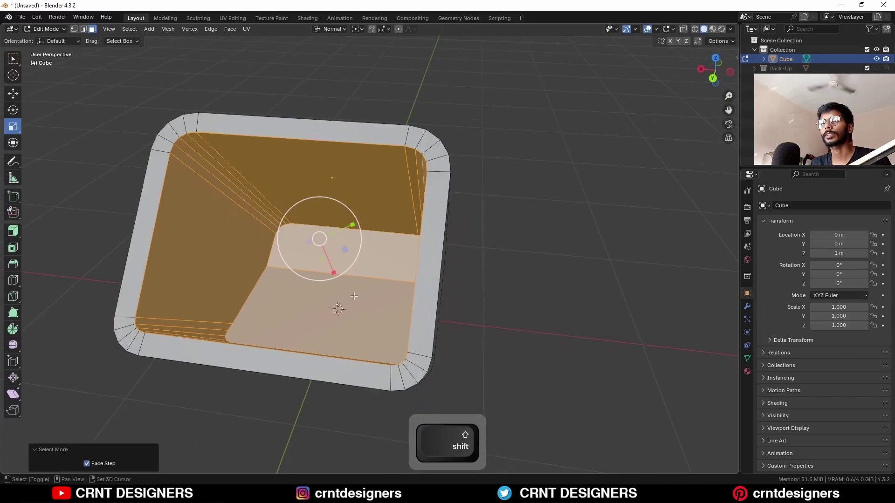
shift+middle_drag(355, 298, 387, 305)
key(shift+d)
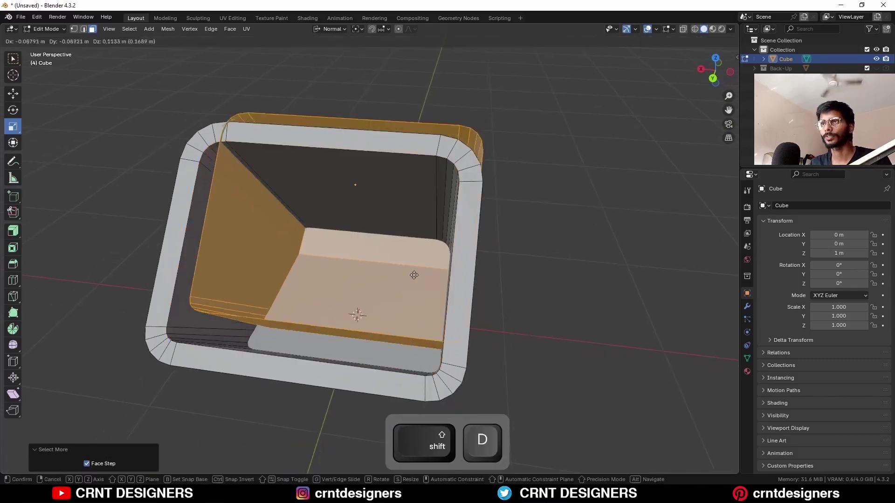
right_click(435, 266)
key(p)
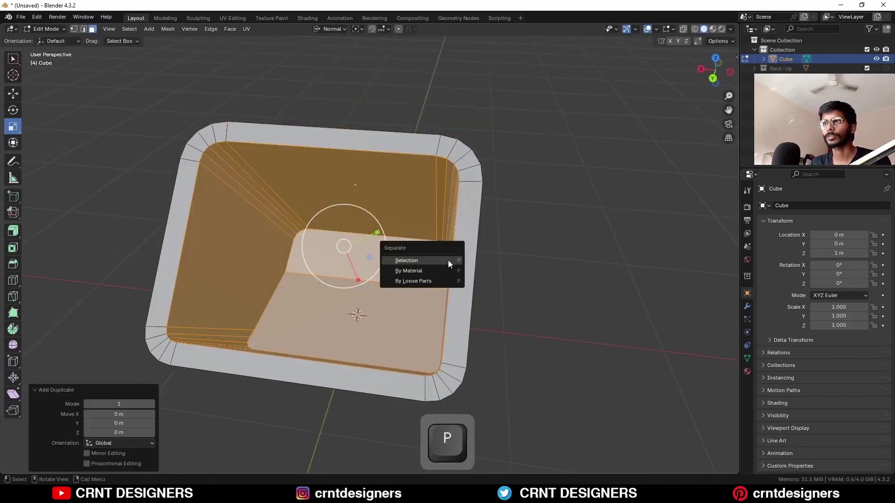
click(448, 260)
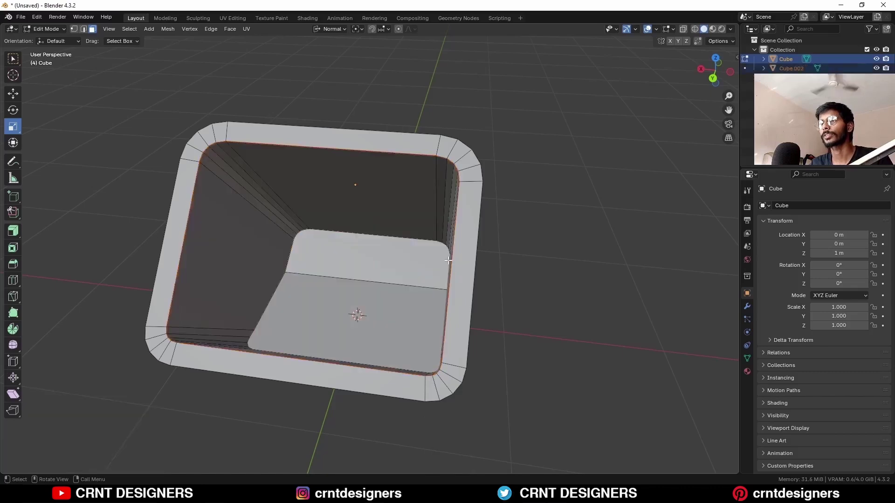
Step: Isolate the separated inner object, fill its open boundary loop with a face and leave the isolated view
key(Tab)
click(408, 194)
key(slash)
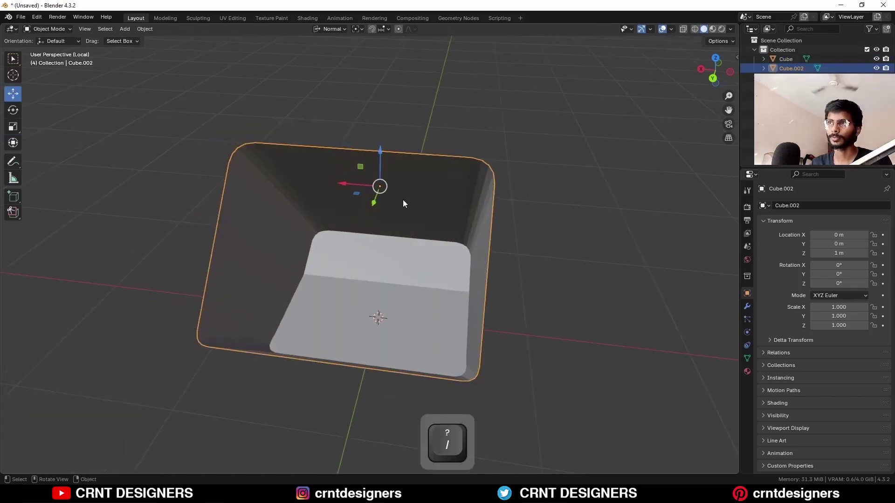
key(Tab)
middle_drag(433, 211, 386, 221)
key(2)
alt+click(231, 192)
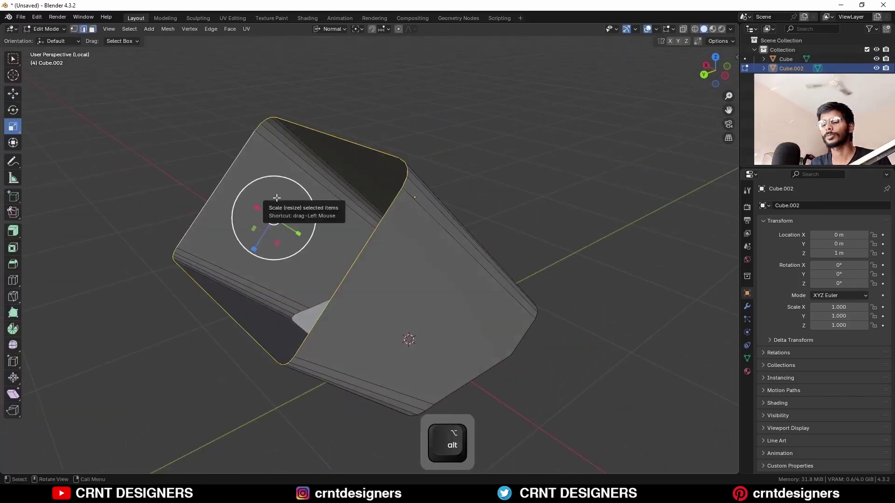
key(f)
middle_drag(268, 200, 401, 225)
key(Tab)
key(slash)
Step: Isolate the outer shell and symmetrize its whole mesh so an edge line runs down its centre
click(468, 218)
key(slash)
middle_drag(468, 217, 413, 204)
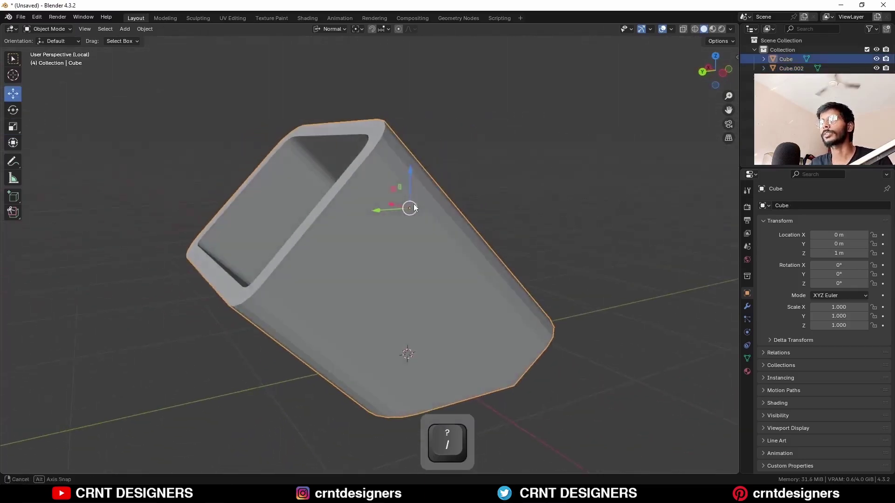
key(Tab)
key(KP_7)
key(a)
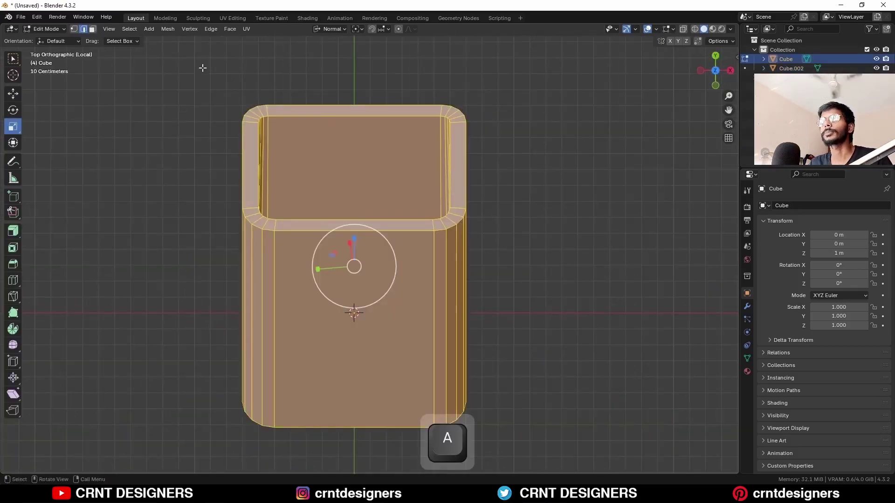
click(167, 30)
click(220, 169)
key(alt+a)
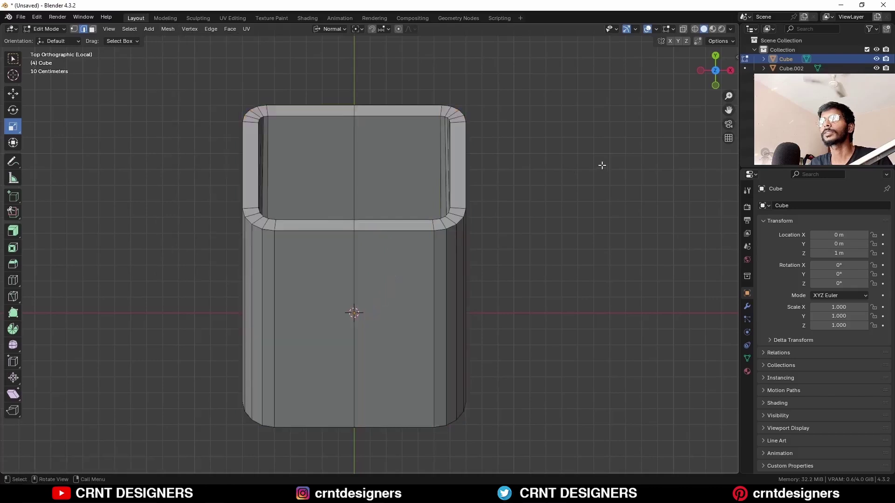
Step: Delete the faces of the shell's positive X half and set the transform orientation to Global
key(alt+z)
key(3)
drag(500, 71, 411, 433)
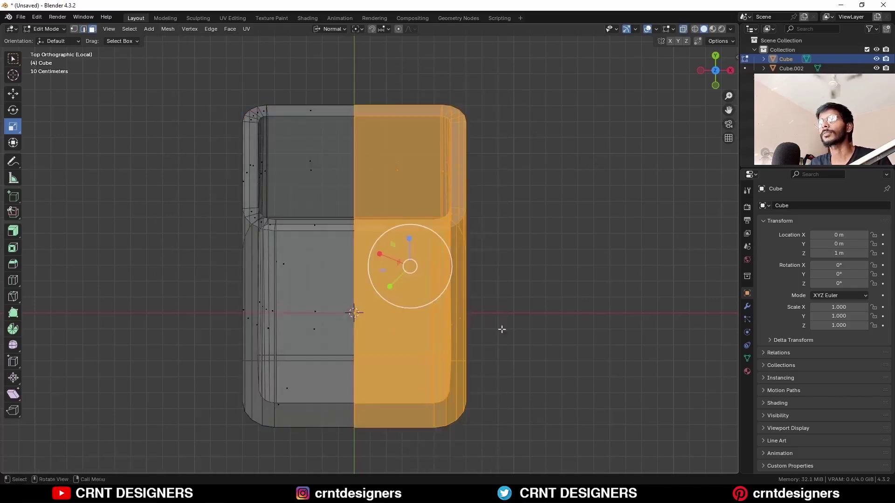
key(x)
click(515, 295)
key(alt+z)
click(334, 30)
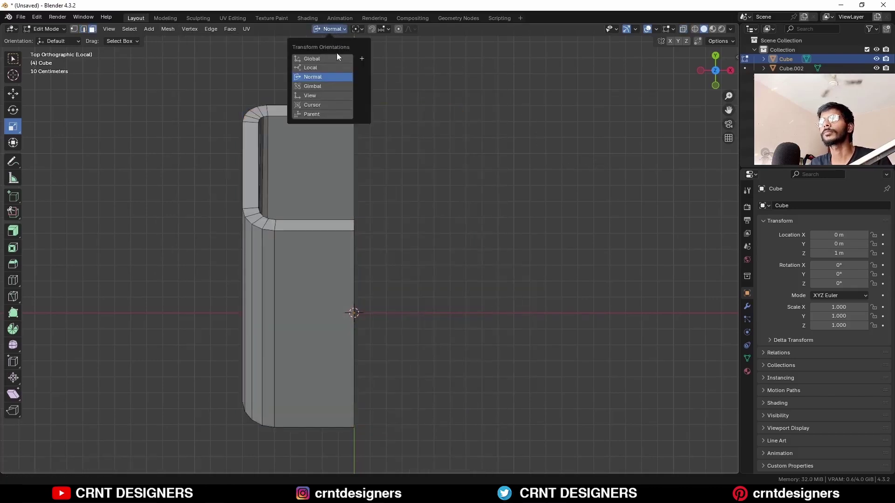
click(337, 58)
Step: Add a loop cut across the rim's side segment and connect its inner vertex to the inner wall's corner vertex
middle_drag(527, 271, 523, 212)
key(ctrl+r)
click(456, 197)
click(455, 197)
key(1)
click(434, 203)
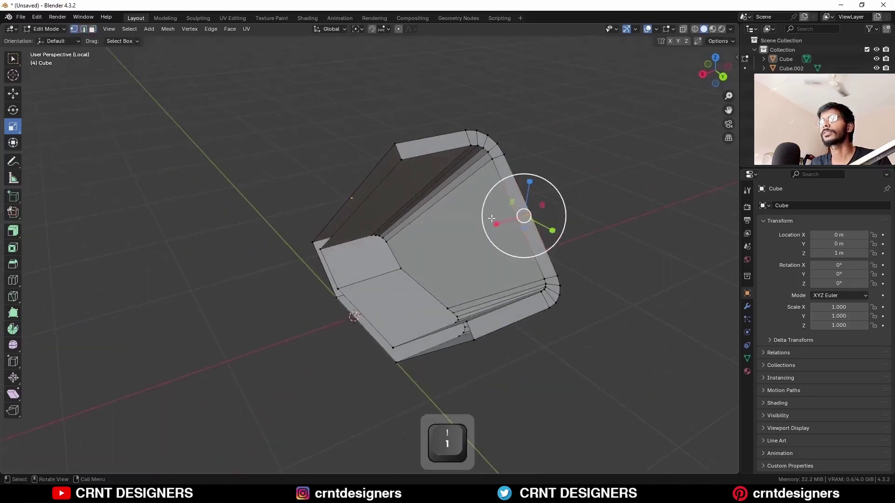
shift+click(401, 269)
key(j)
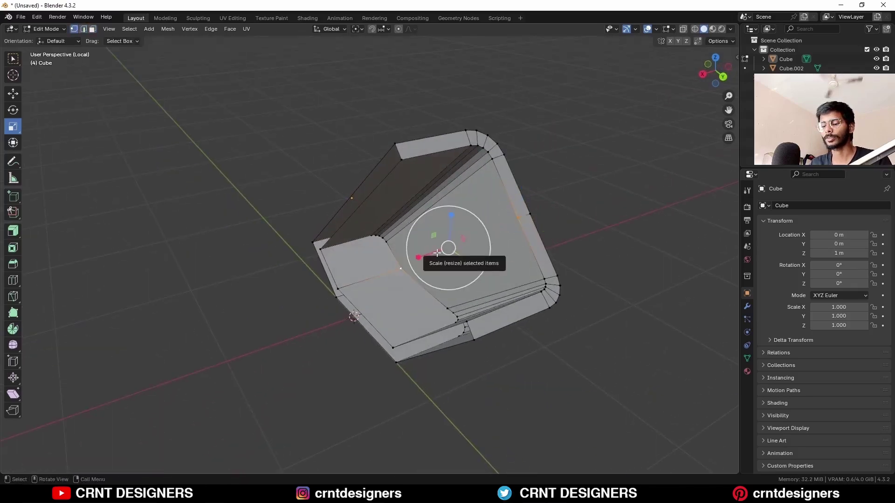
Step: Connect the rim cut's outer vertex to the lower corner vertex of the outer side wall
middle_drag(497, 228, 382, 210)
click(330, 250)
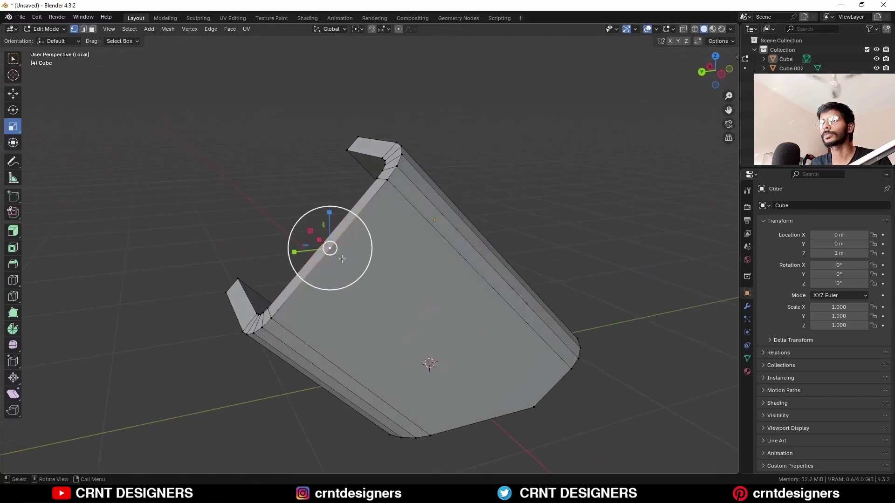
shift+click(534, 410)
key(j)
click(527, 242)
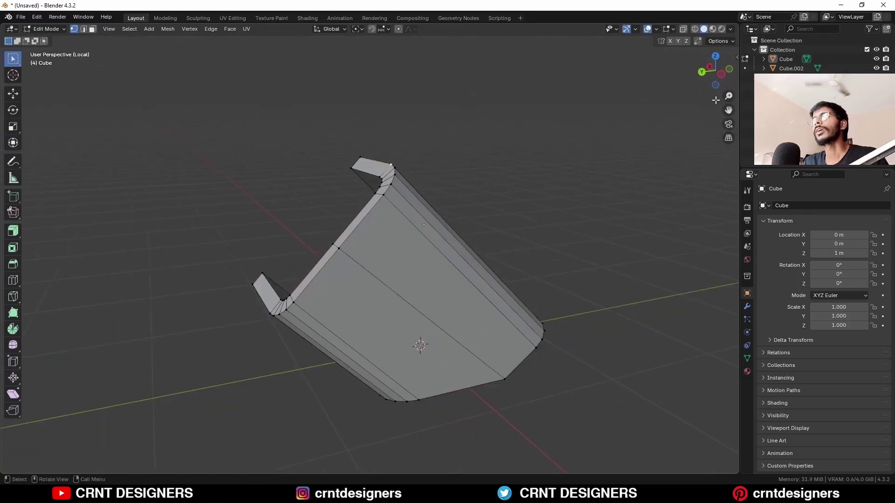
Step: Add a cube in Object Mode, scale it to 0.3 and rotate it -45° in the left view
click(721, 75)
key(Tab)
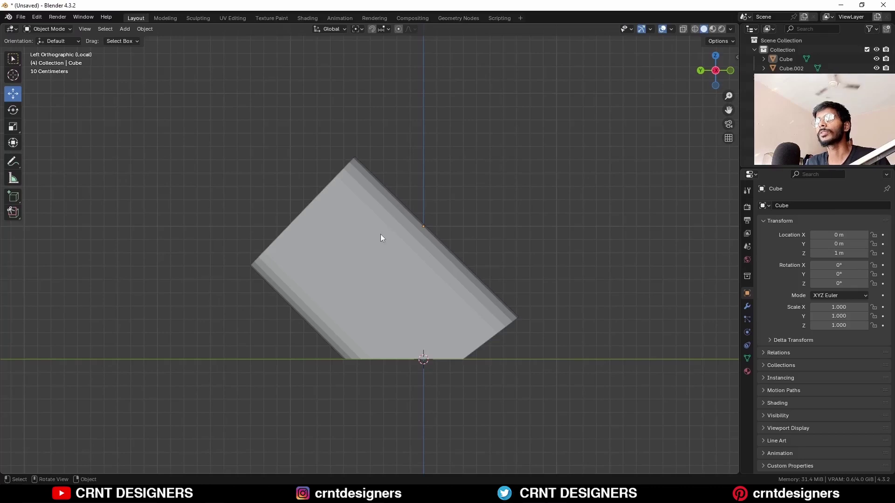
key(shift+a)
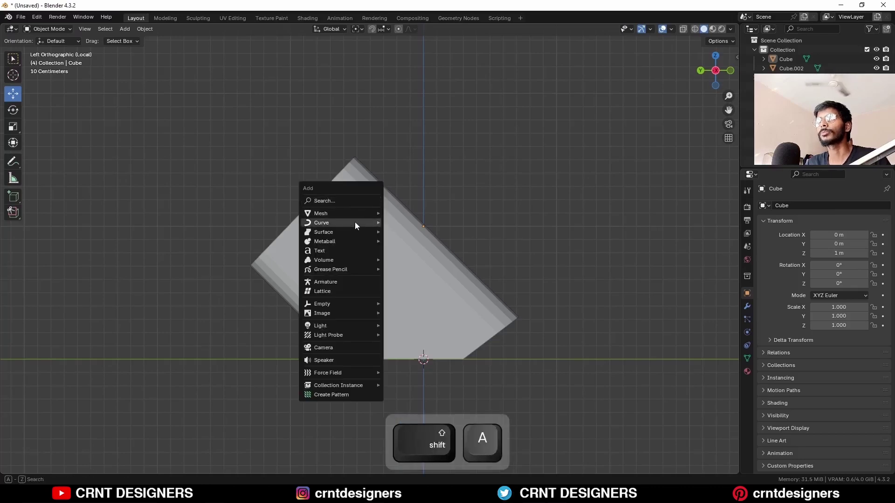
click(399, 225)
key(s)
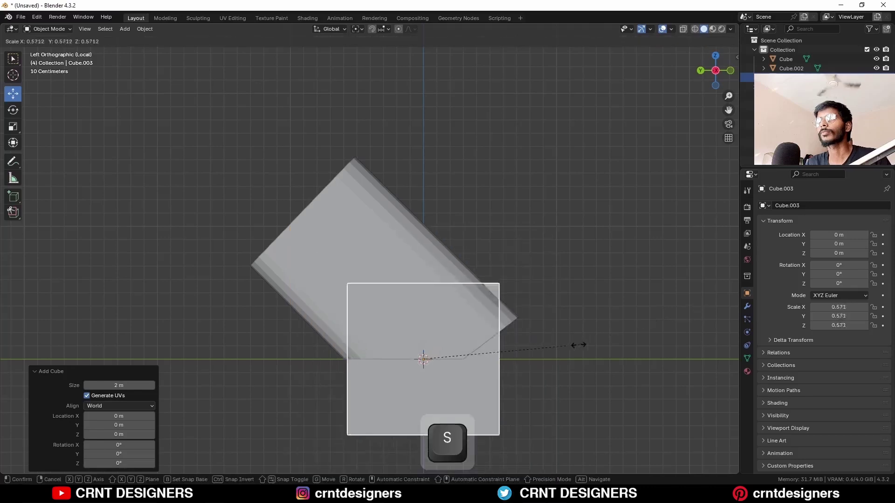
ctrl+click(509, 361)
key(r)
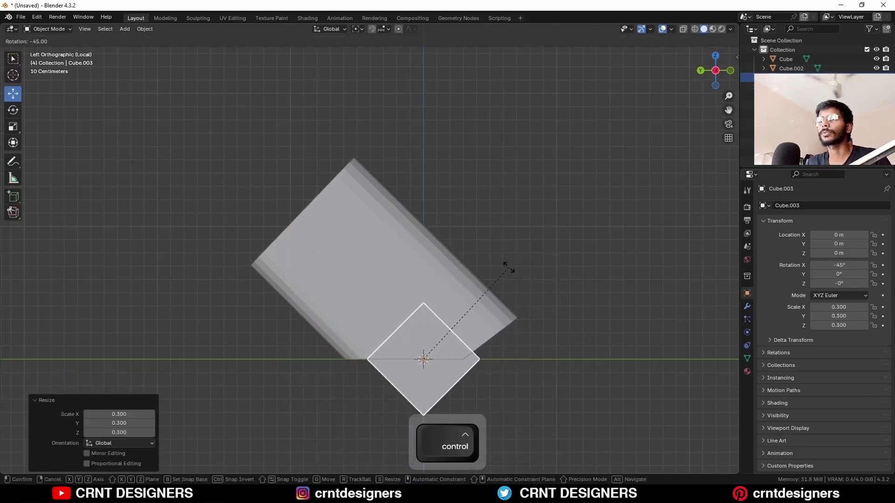
ctrl+click(508, 269)
Step: Set the transform orientation to Normal and move the cutter cube 0.9 m along its Z and -0.13377 m along its Y
click(329, 29)
click(323, 77)
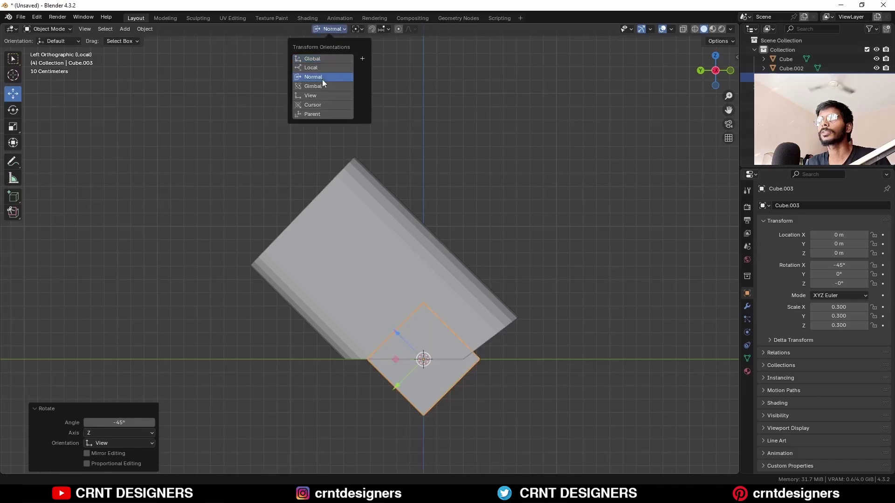
key(g)
key(z)
ctrl+click(310, 302)
key(g)
key(y)
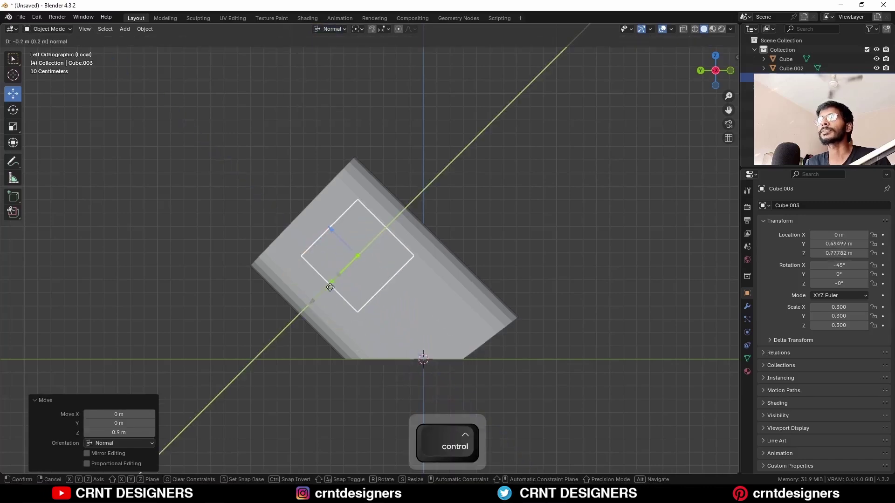
ctrl+click(326, 292)
Step: Enable the wireframe overlay and move the cutter cube along its normal Z to about Y 0.428 m, Z 0.599 m
click(671, 29)
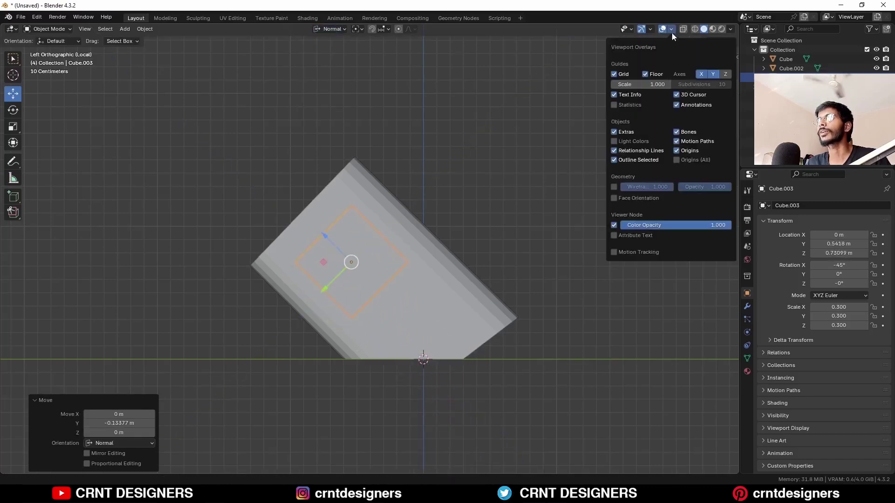
click(616, 186)
key(g)
key(z)
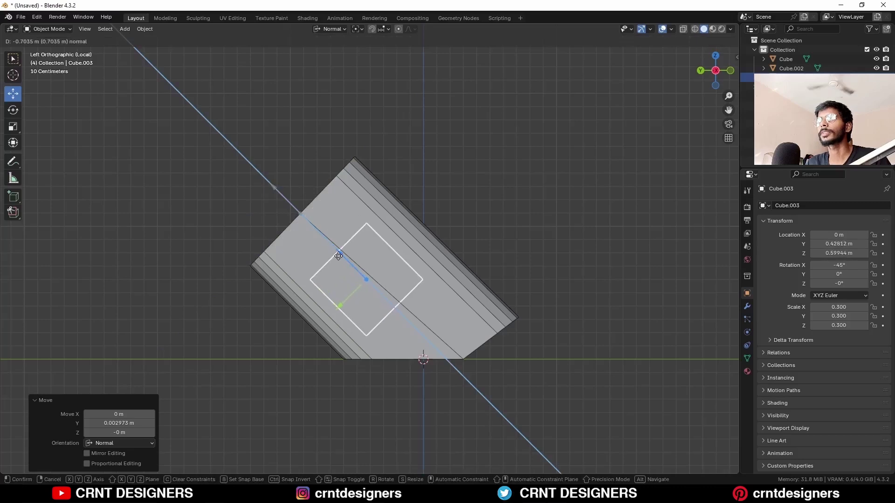
click(403, 286)
Step: Scale the cutter cube to 0.525 on Z and 0.826 on X, and shift it to about -0.316 m on X
key(s)
key(z)
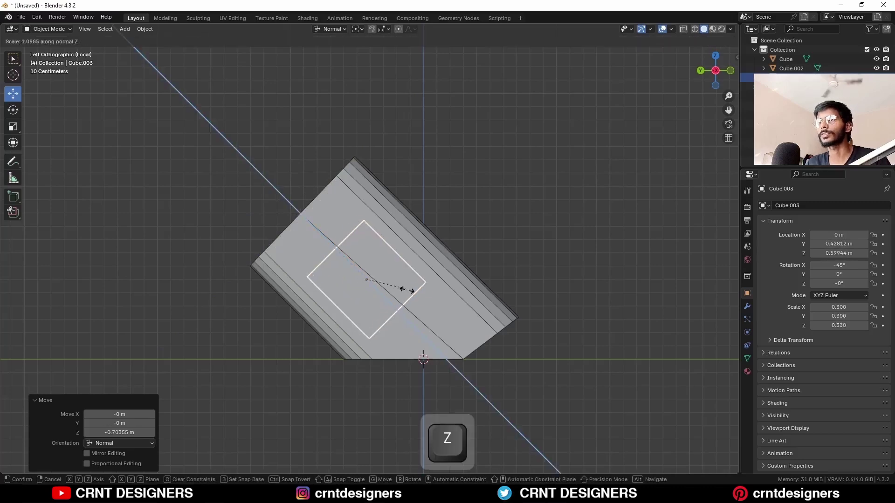
click(422, 319)
middle_drag(422, 319, 368, 331)
key(s)
key(x)
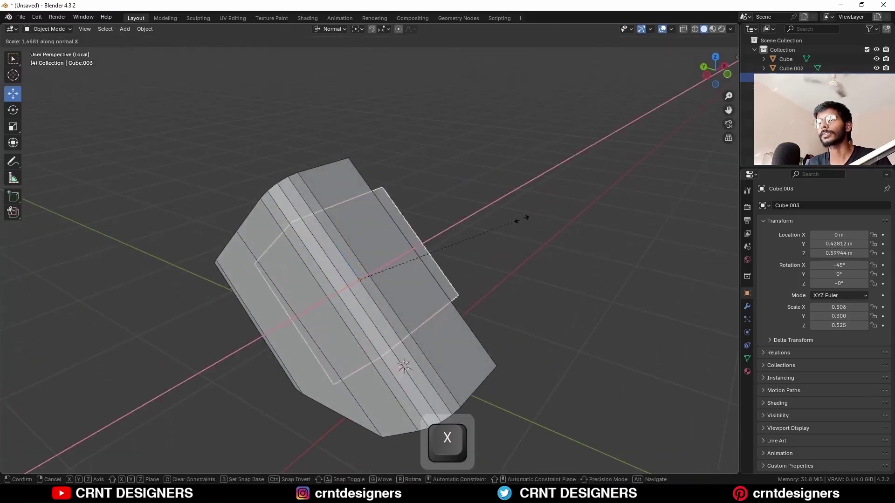
click(625, 194)
Step: Connect the cutter cube's uppermost and lowermost corner vertices with a diagonal edge on both end faces in the left view
key(Tab)
key(ctrl+KP_3)
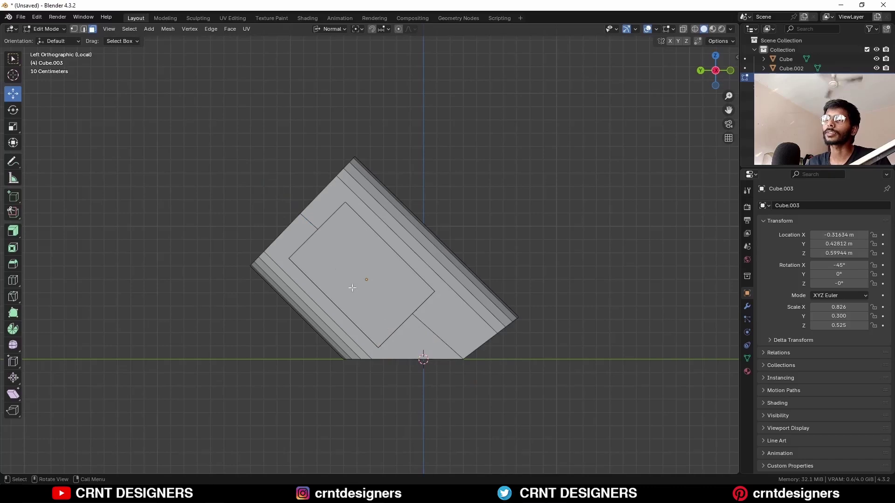
scroll(353, 280, up, 3)
key(alt+z)
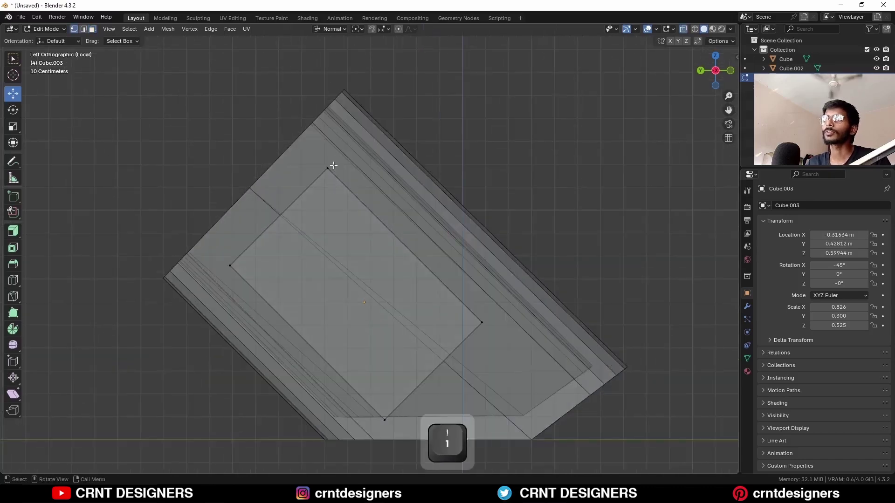
shift+click(327, 168)
shift+middle_drag(345, 234, 339, 110)
shift+click(378, 294)
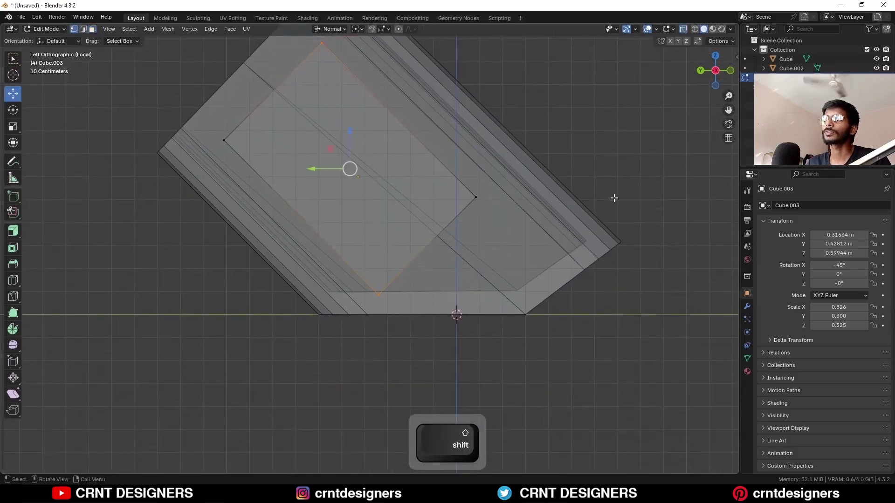
right_click(613, 197)
click(573, 262)
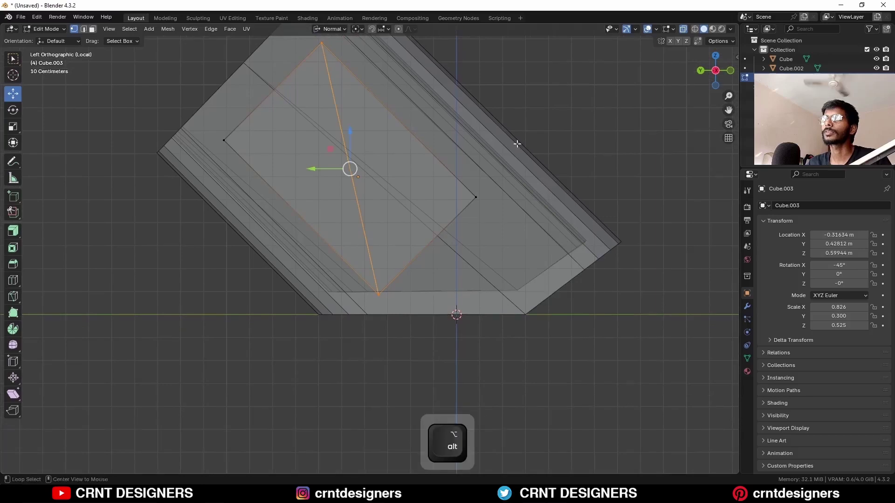
Step: Select the cutter's triangular end faces on the negative Y side of the diagonal and apply the cube's scale in Object Mode
key(alt+z)
click(406, 248)
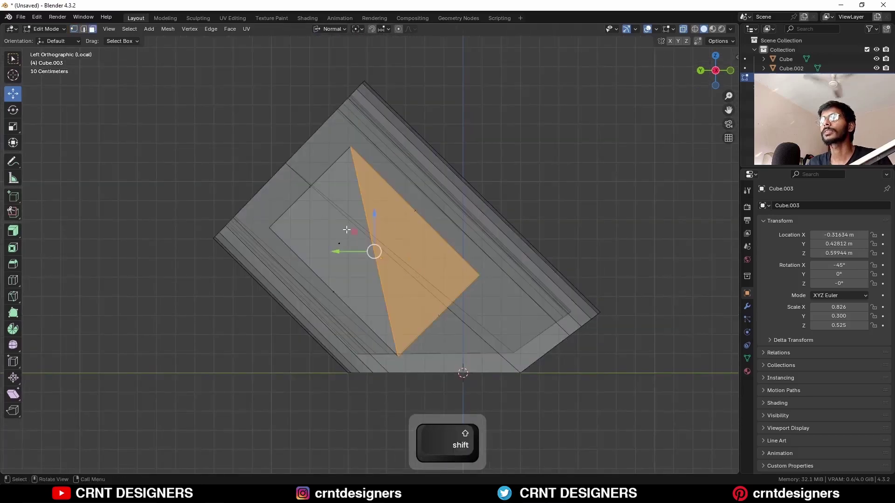
key(c)
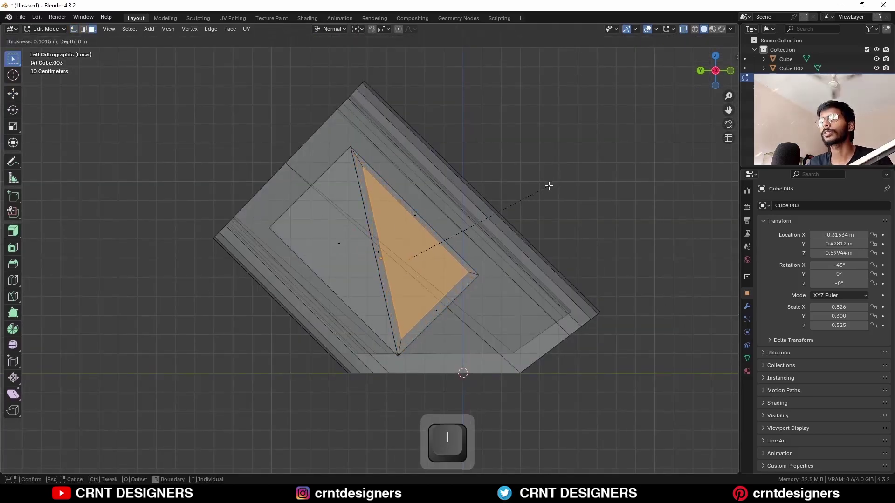
key(Escape)
key(Tab)
key(ctrl+a)
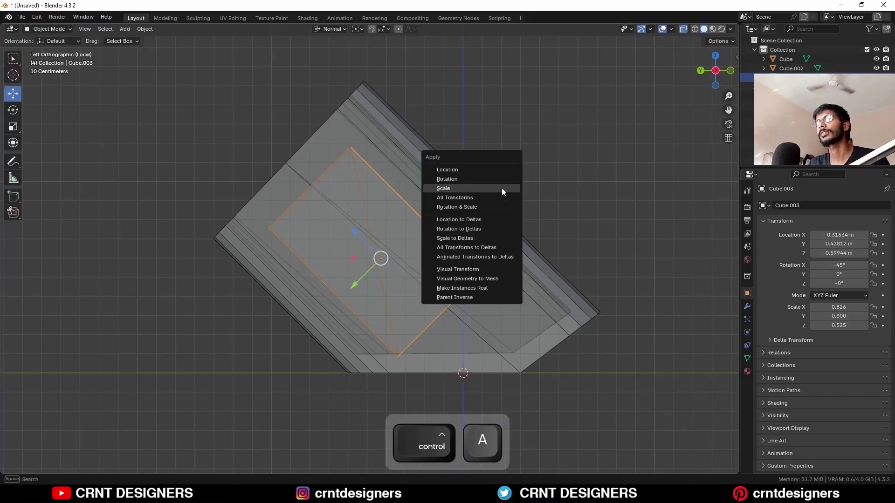
click(502, 188)
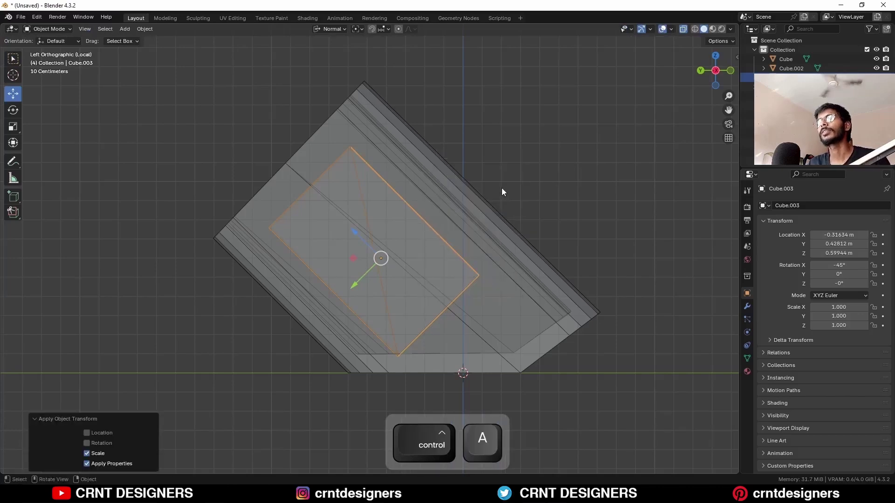
Step: Inset the triangular end faces on each side of the cutter's diagonal by about 0.05 m
key(i)
click(558, 171)
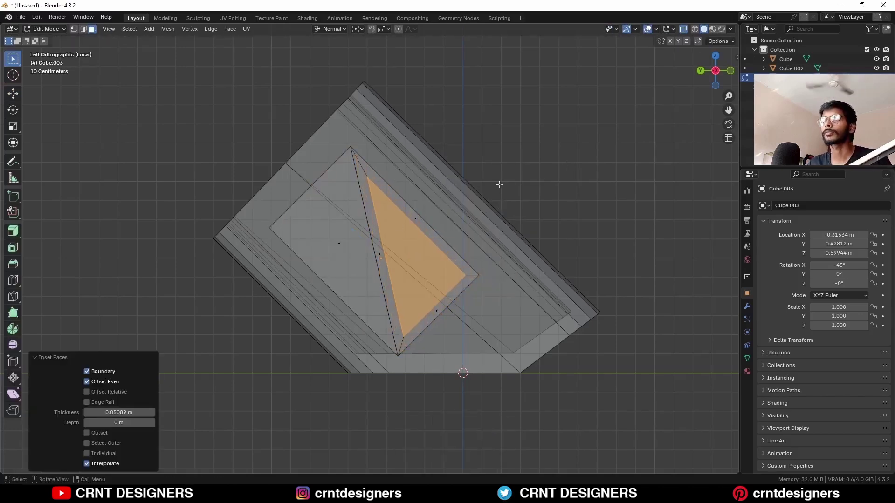
drag(348, 215, 326, 259)
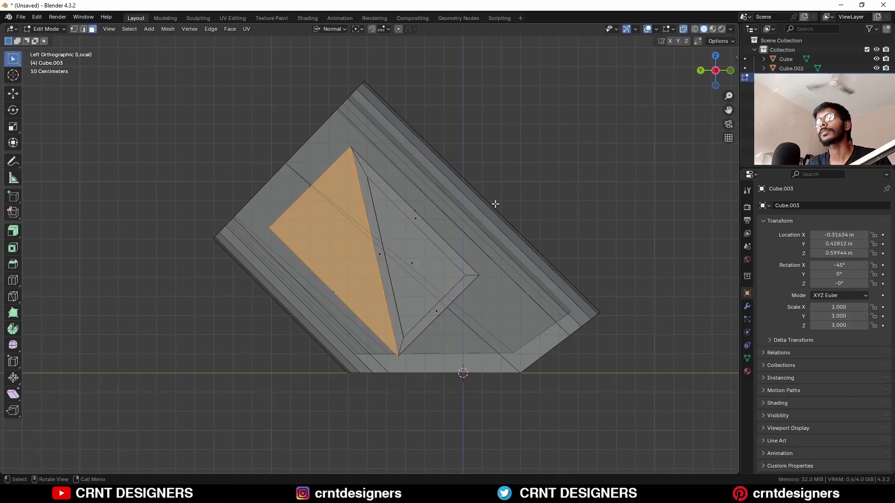
key(i)
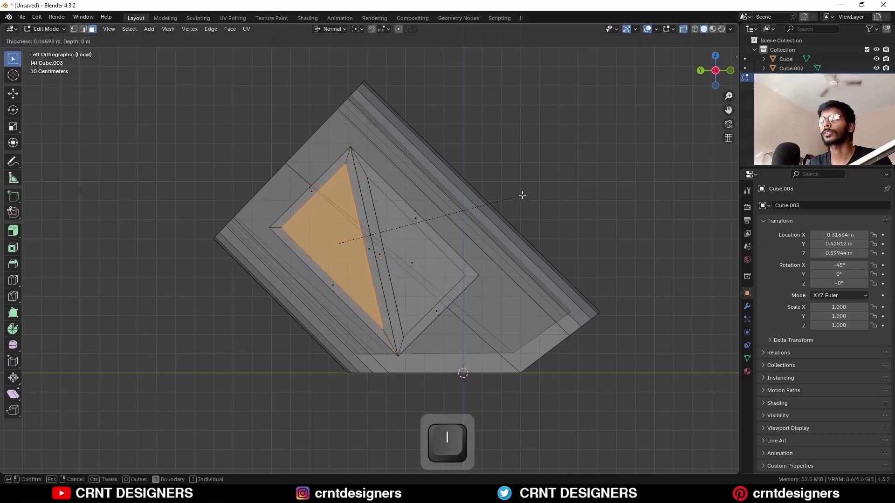
key(Escape)
key(Tab)
key(alt+z)
middle_drag(462, 131, 415, 231)
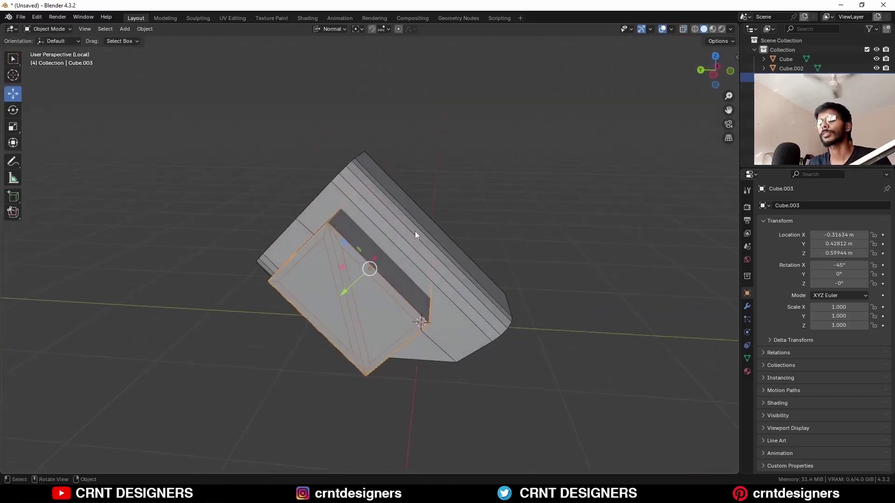
Step: Isolate the cutter cube, separate its inset triangles on both ends into their own object, and hide the remaining cube
key(slash)
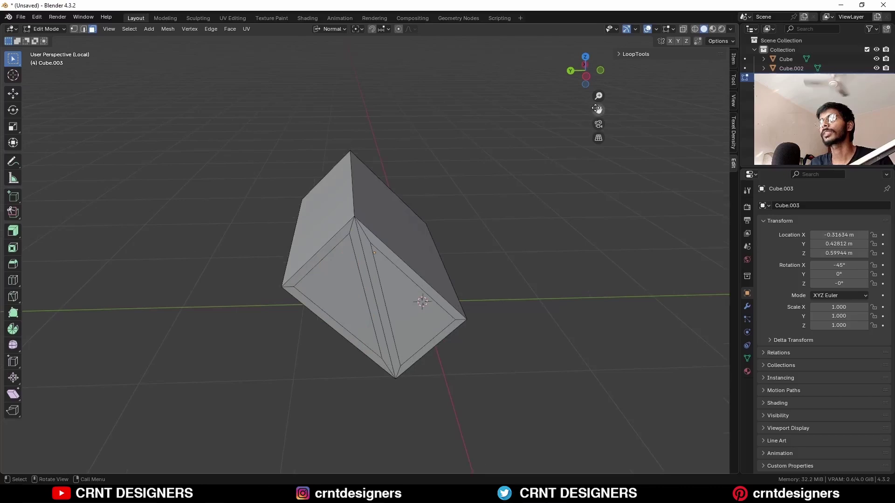
click(587, 81)
key(alt+z)
click(355, 247)
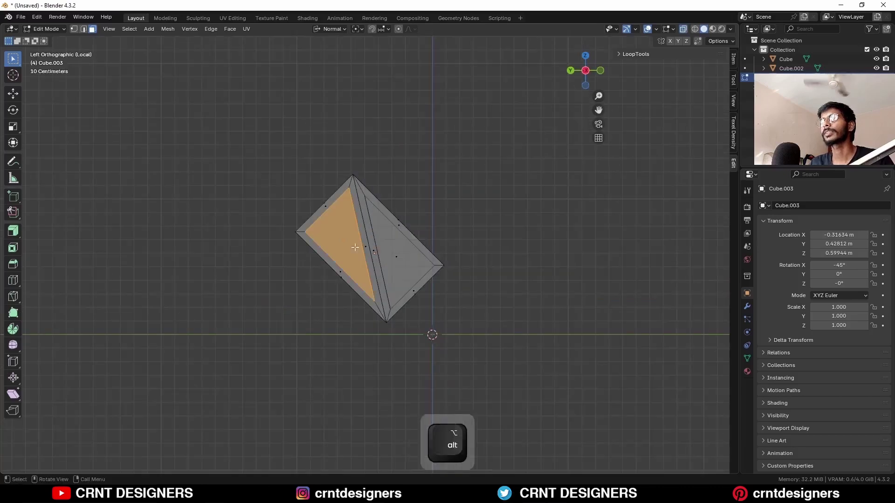
shift+click(400, 251)
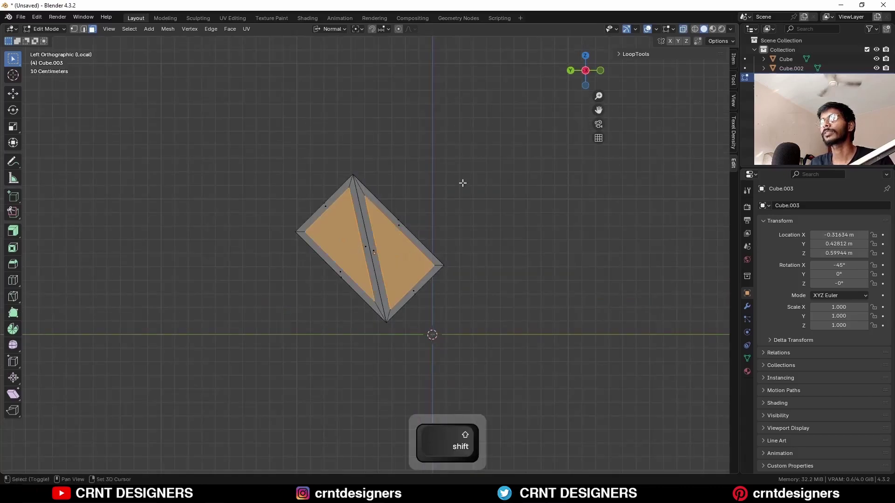
key(p)
click(483, 153)
key(alt+z)
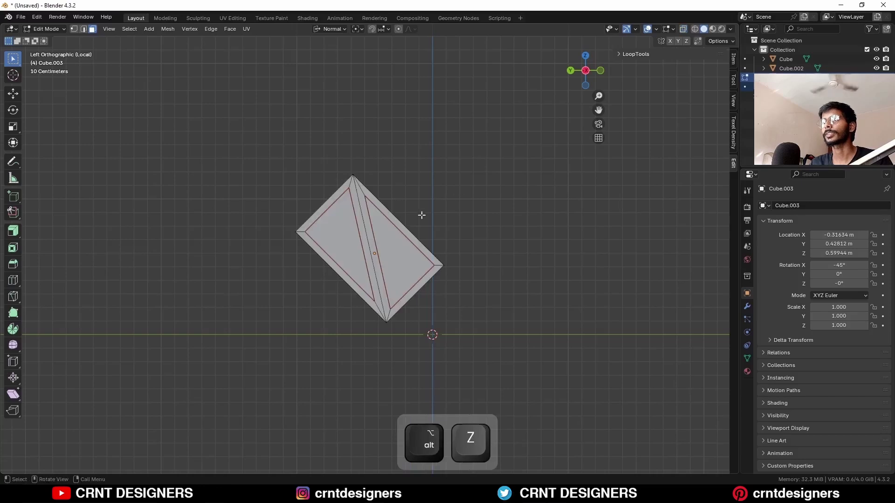
key(Tab)
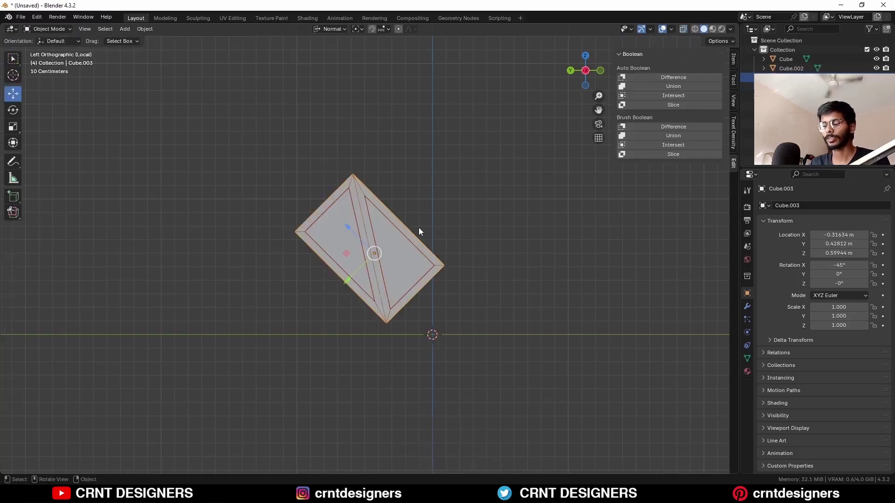
key(h)
middle_drag(413, 228, 405, 257)
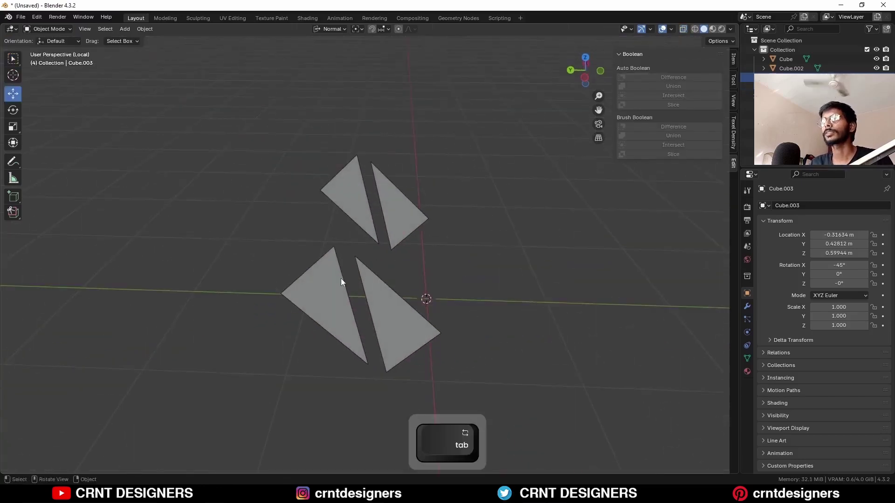
Step: Bridge the edge loops of each facing pair of separated triangles to form two triangular prisms
click(341, 280)
key(Tab)
alt+shift+click(313, 317)
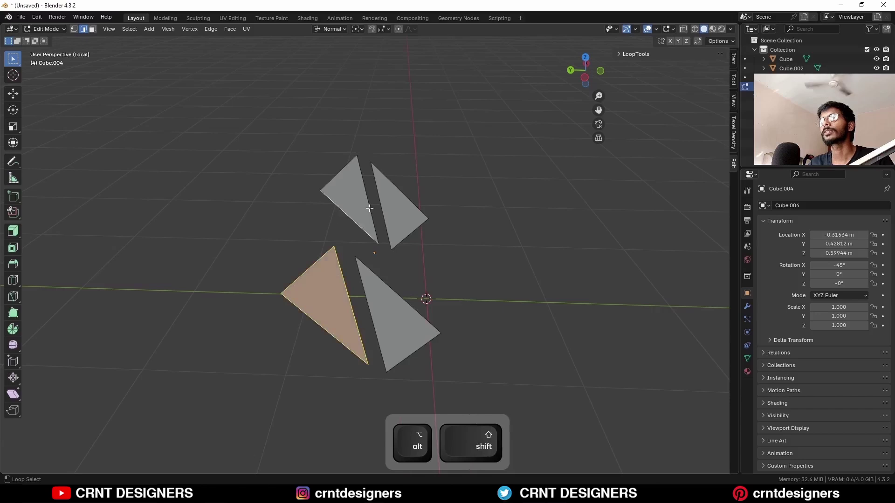
right_click(487, 121)
click(505, 145)
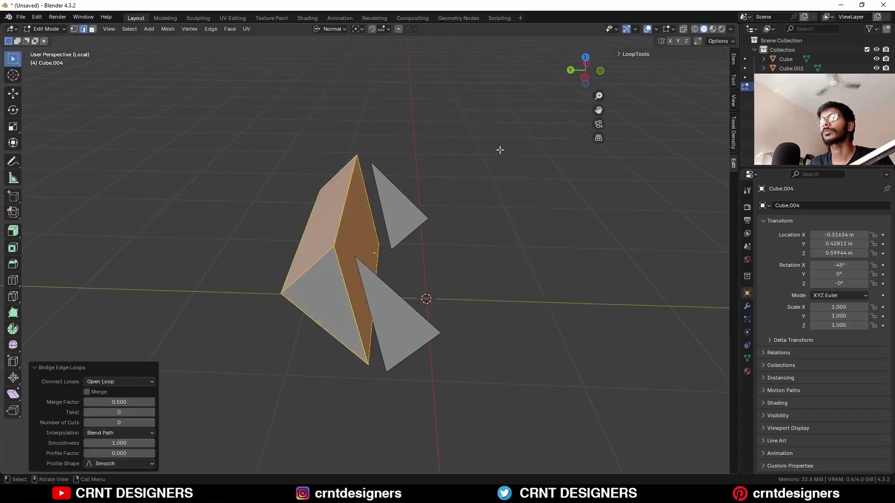
alt+shift+click(402, 195)
alt+shift+click(405, 358)
right_click(504, 189)
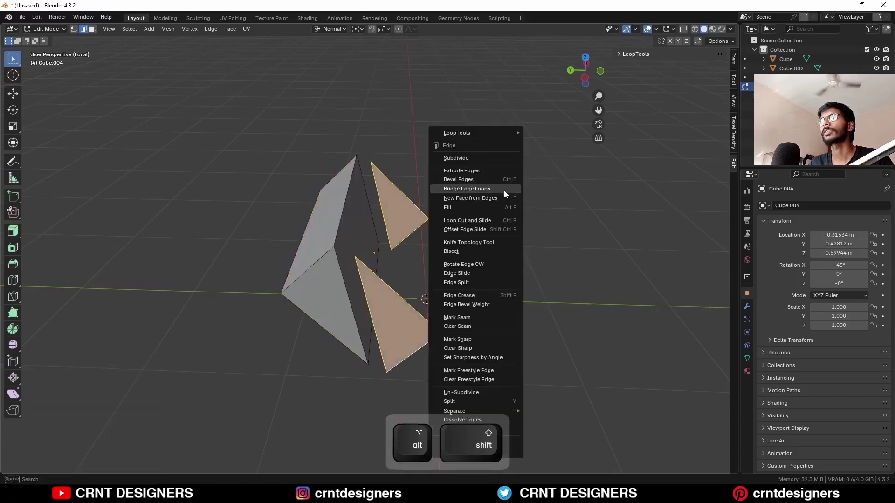
click(505, 191)
key(Tab)
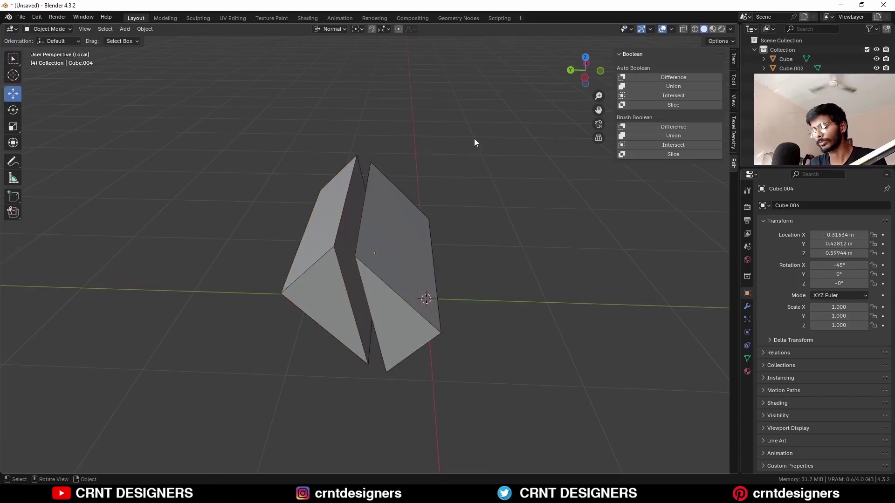
Step: Isolate the shell together with the prisms and subtract the prisms from the shell with a brush Boolean Difference
key(slash)
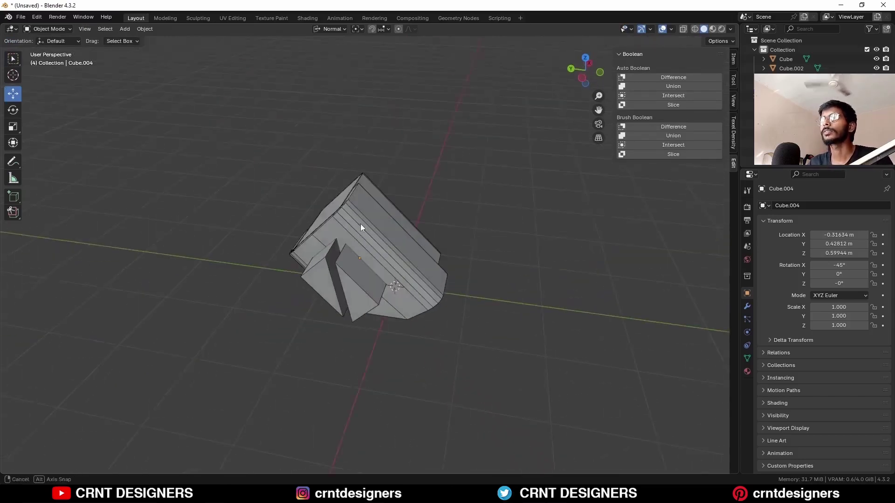
click(353, 278)
key(slash)
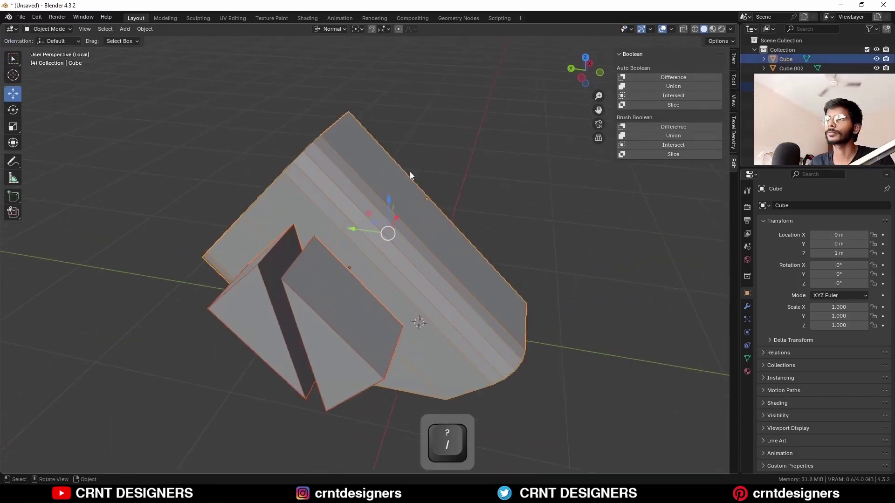
click(664, 136)
mouse_move(361, 92)
middle_down()
mouse_move(388, 129)
mouse_move(470, 138)
mouse_move(577, 166)
mouse_move(421, 128)
mouse_move(405, 133)
mouse_move(410, 138)
middle_up()
Step: Apply the shell's Boolean modifier and delete the prism cutter object
click(419, 212)
click(747, 306)
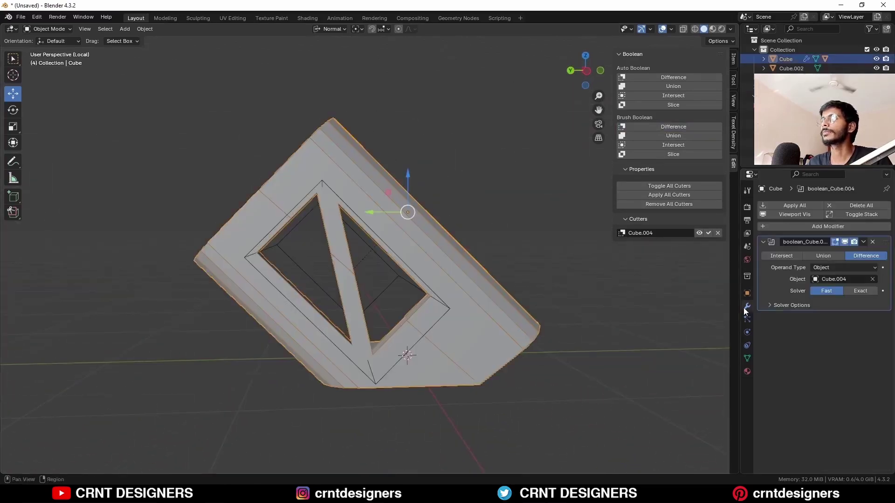
click(862, 242)
click(854, 253)
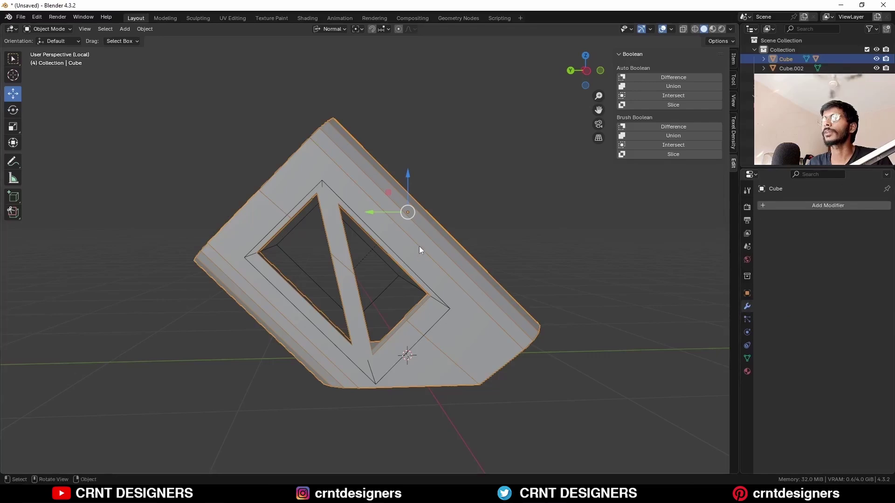
click(409, 270)
key(x)
click(408, 270)
Step: Bevel the corner edges of the shell's two triangular openings with a 0.0759 m width and 2 segments
scroll(349, 245, up, 2)
click(321, 220)
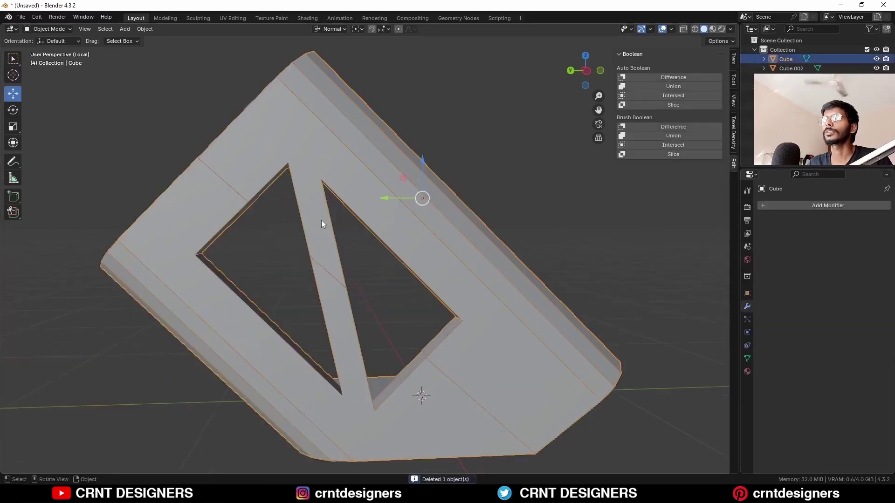
key(Tab)
middle_drag(321, 220, 303, 251)
shift+middle_drag(303, 252, 380, 187)
scroll(345, 229, up, 1)
key(2)
click(335, 204)
shift+click(326, 219)
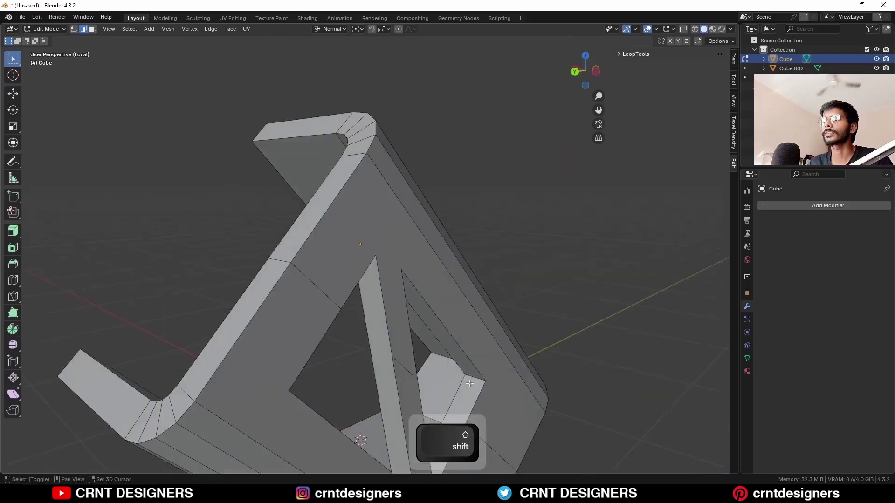
middle_drag(469, 383, 541, 210)
key(ctrl+b)
key(shift)
click(492, 207)
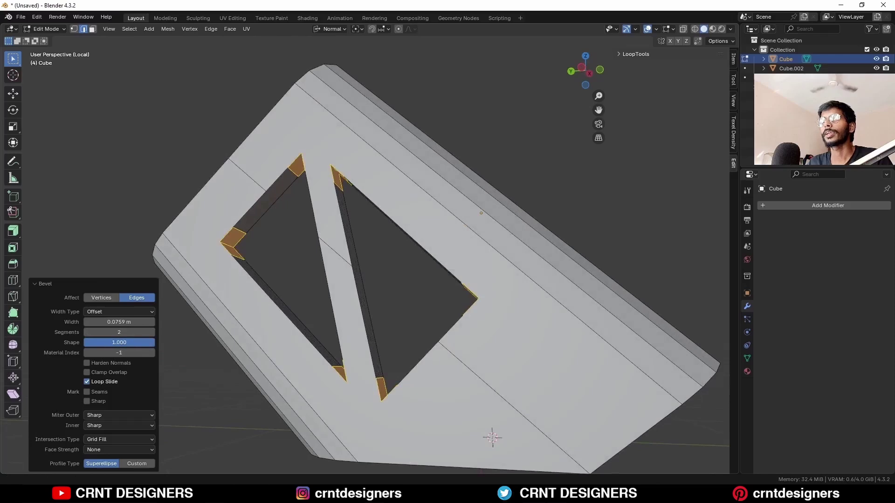
Step: Set the width of the corner bevel on the shell's two triangular openings to 0.07 m
middle_drag(331, 256, 109, 343)
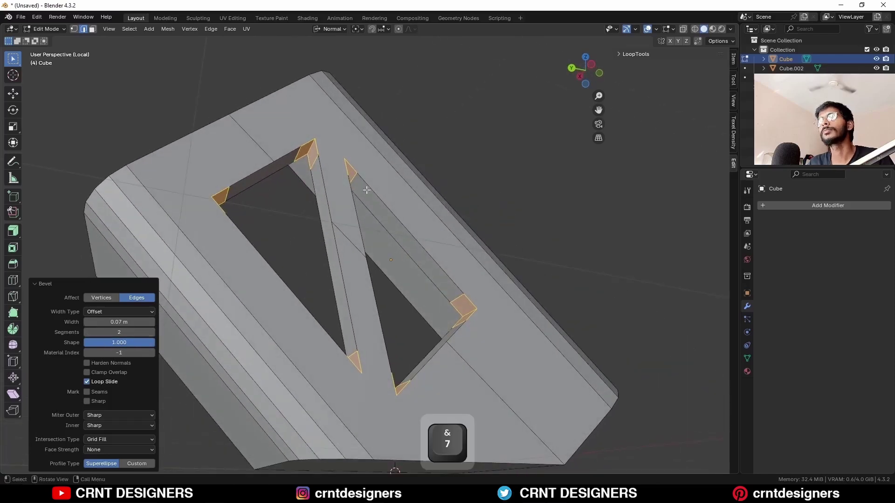
key(Tab)
click(419, 156)
middle_drag(394, 178, 409, 170)
Step: From the left orthographic view, knife-cut edges joining the neighbouring upper tips and the neighbouring lower tips of the two triangular openings
click(590, 65)
key(Tab)
scroll(390, 251, down, 4)
key(1)
scroll(285, 250, up, 4)
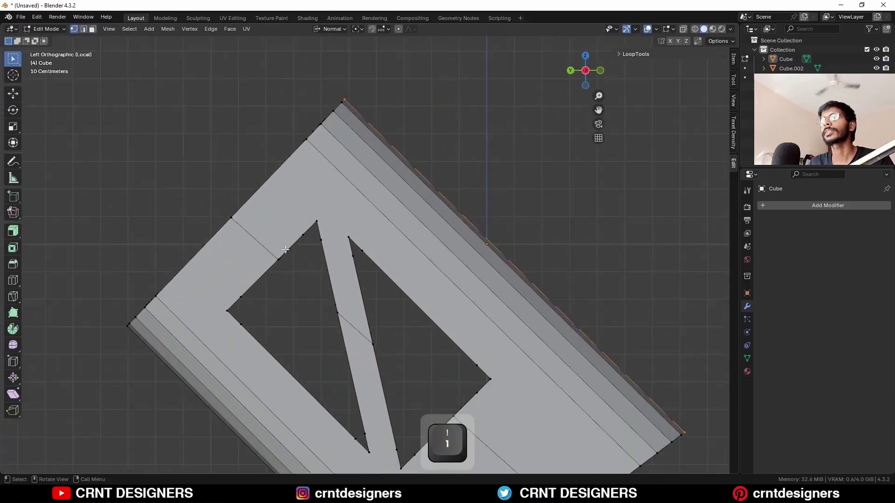
scroll(329, 217, up, 1)
click(345, 213)
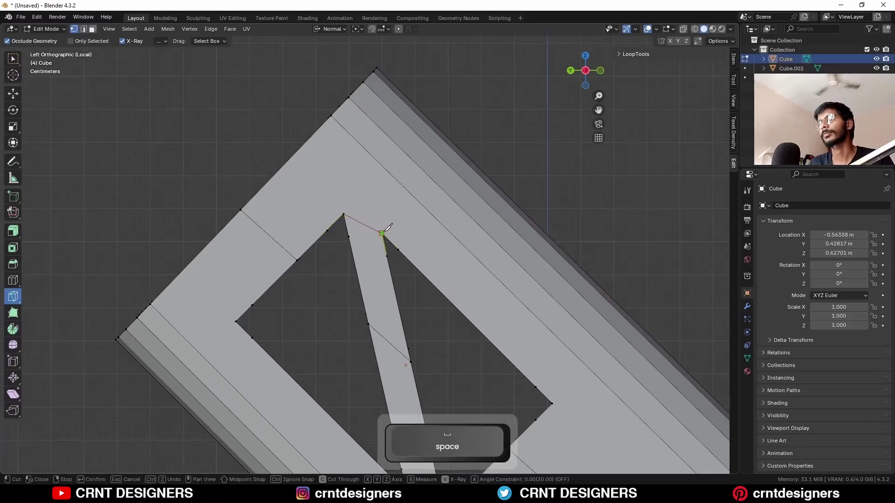
key(space)
scroll(354, 243, down, 1)
shift+middle_drag(292, 265, 210, 120)
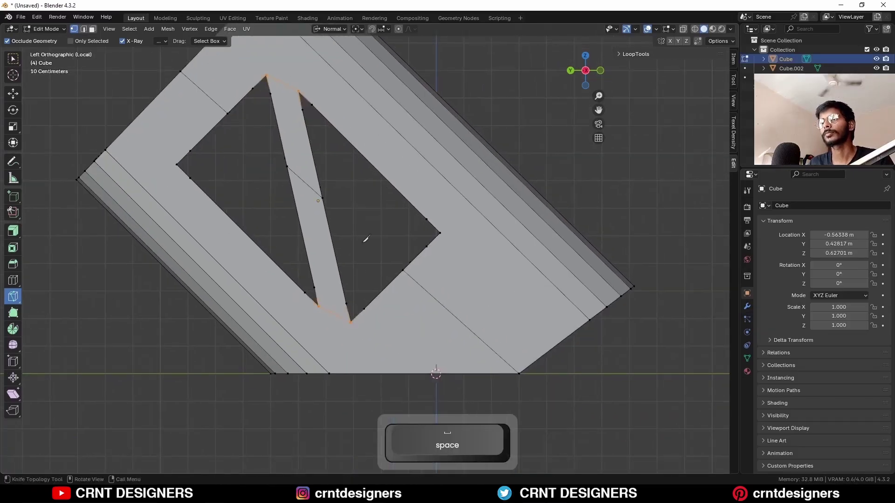
Step: Knife-cut through the shell from the second opening's outer corner and the openings' upper tips to the upper long edge
shift+middle_drag(366, 239, 367, 292)
click(510, 189)
key(space)
click(402, 325)
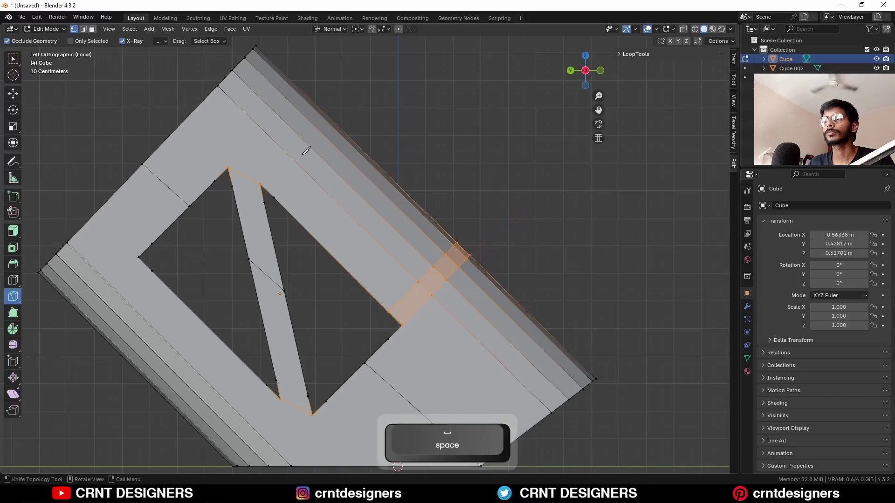
shift+middle_drag(161, 255, 270, 191)
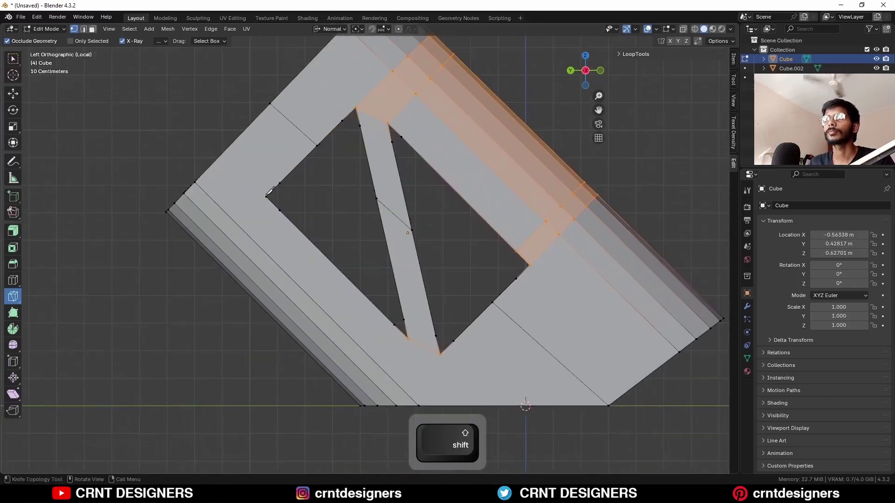
Step: Knife-cut through the shell from the first opening's outer and lower corners to the lower long edge, and from the second opening's lower tip to the base
shift+middle_drag(401, 343, 343, 222)
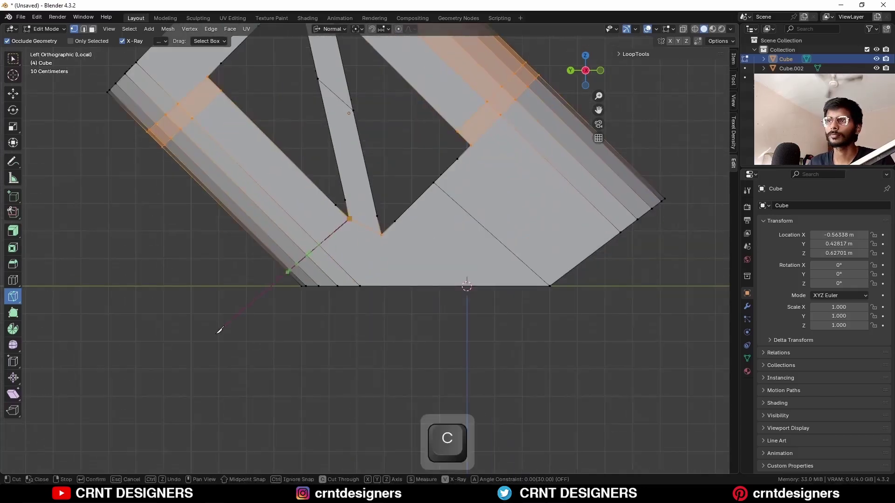
shift+middle_drag(419, 249, 363, 246)
click(326, 232)
key(c)
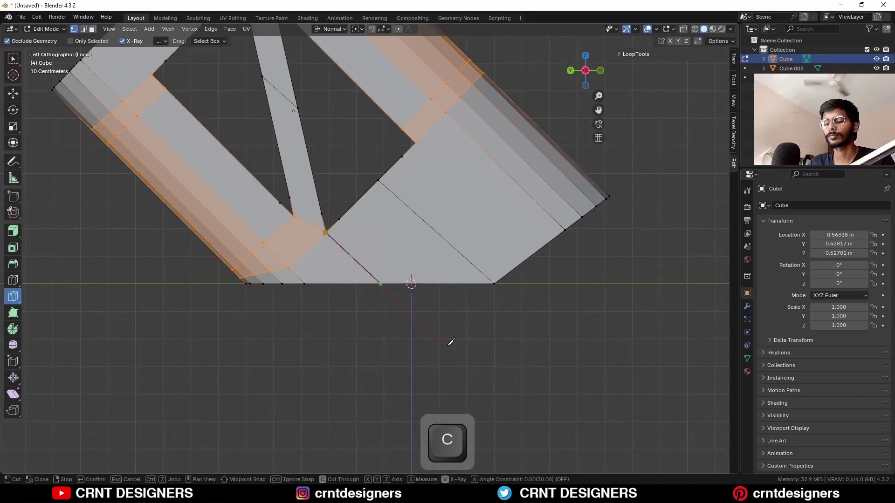
click(449, 344)
key(space)
Step: Knife-cut across the diagonal strut between the bevel vertices near its lower end
shift+middle_drag(383, 169, 486, 254)
click(389, 293)
key(c)
scroll(367, 246, up, 1)
click(376, 289)
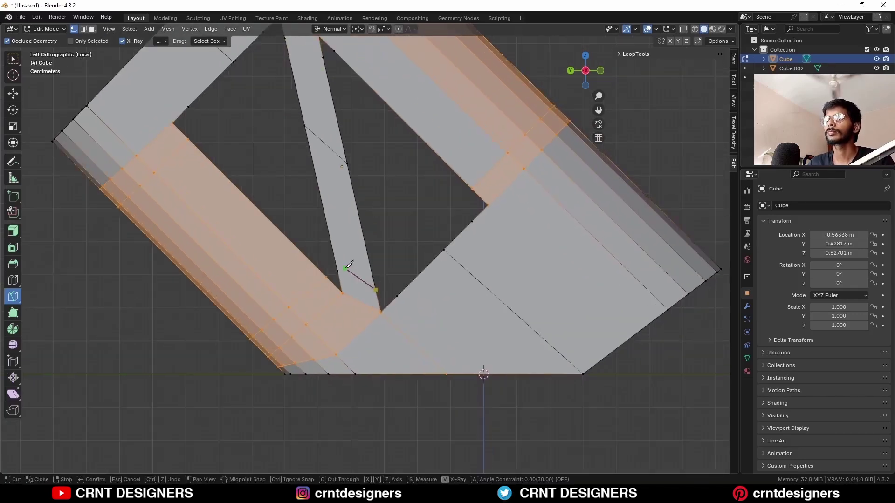
click(339, 270)
Step: Knife-cut through from the bevel vertices of the second opening's lower edge to the shell's base and slanted end edge
shift+middle_drag(395, 271, 321, 194)
click(310, 190)
click(443, 310)
key(space)
click(369, 208)
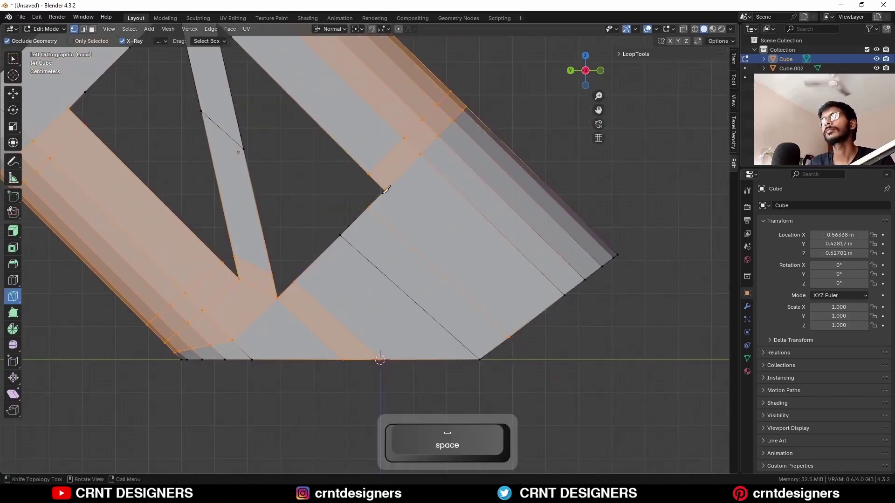
shift+middle_drag(574, 350, 313, 268)
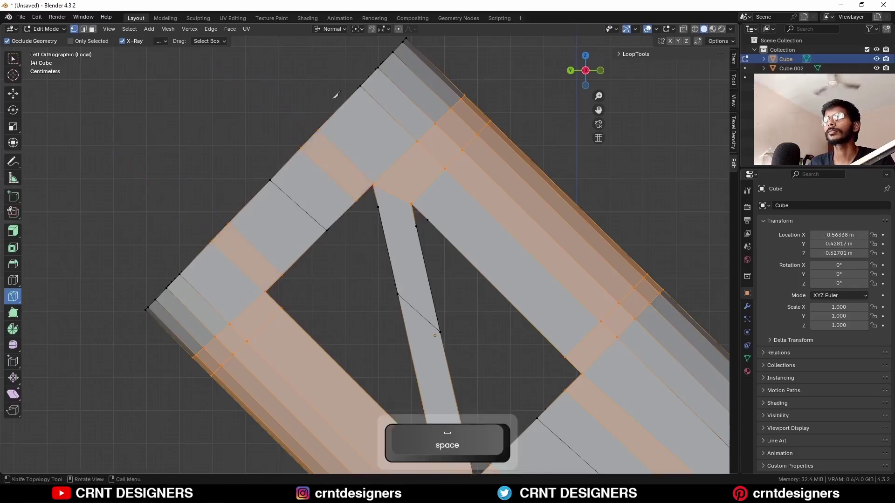
Step: Complete the remaining knife cuts around the triangular openings, running from their corner vertices through to the shell's outer edges
click(537, 110)
key(space)
scroll(498, 205, down, 1)
shift+middle_drag(455, 312, 396, 191)
middle_drag(395, 191, 581, 224)
click(307, 243)
key(space)
middle_drag(382, 269, 401, 286)
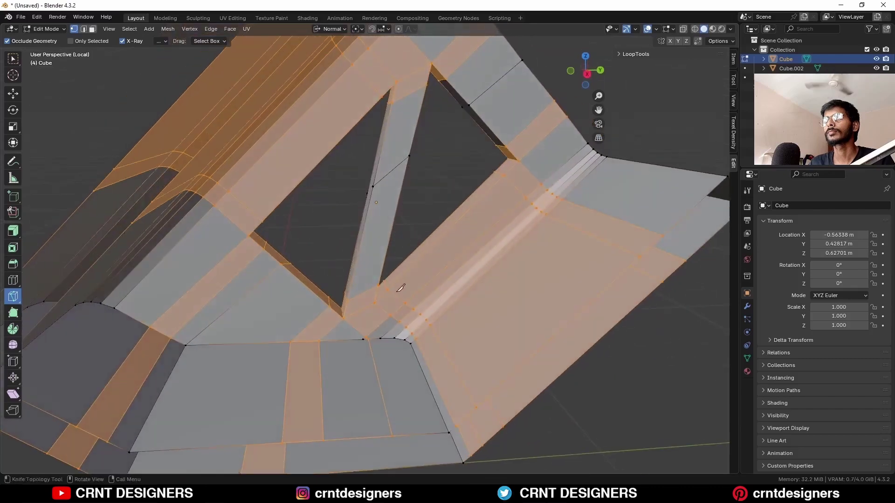
Step: Merge the stray vertices on the inner base edge, below the diagonal strut's lower end
shift+middle_drag(389, 370, 308, 276)
scroll(307, 275, up, 3)
key(w)
click(293, 216)
key(n)
key(n)
key(b)
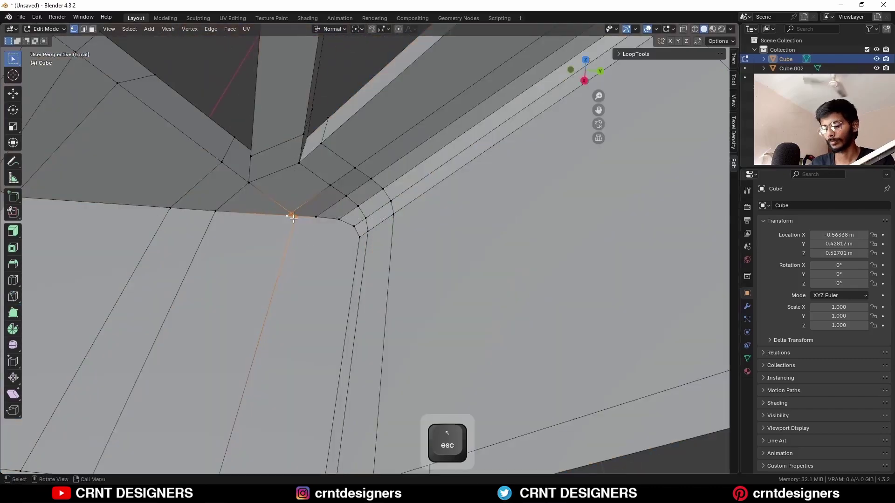
key(m)
click(289, 206)
mouse_move(292, 210)
middle_down()
mouse_move(310, 233)
mouse_move(364, 213)
mouse_move(320, 192)
mouse_move(322, 212)
mouse_move(304, 218)
middle_up()
Step: Inset the shell's inner bottom and slanted end faces with Boundary switched off
key(3)
drag(355, 298, 233, 313)
shift+drag(107, 256, 125, 279)
middle_drag(125, 279, 362, 230)
key(i)
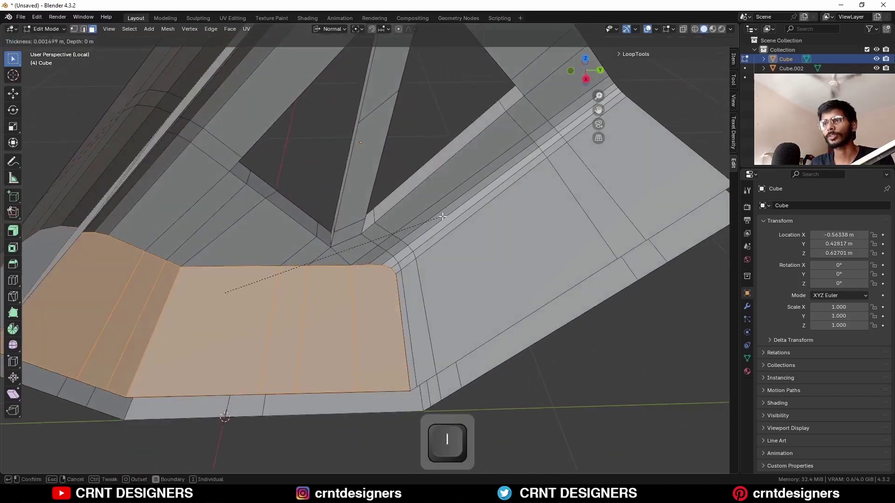
key(b)
click(440, 220)
middle_drag(440, 220, 351, 246)
Step: Inset the shell's outer bottom and slanted end faces by 0.02901 m with Boundary off
key(alt+a)
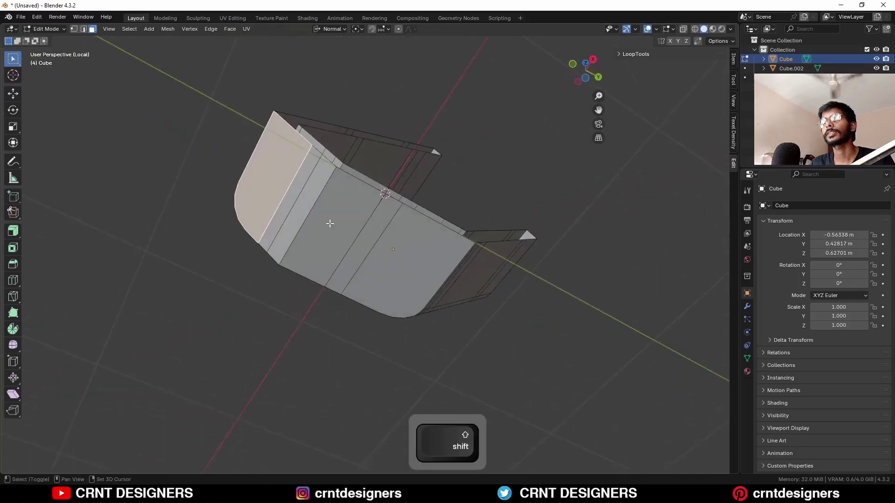
ctrl+shift+click(274, 184)
shift+drag(382, 253, 384, 227)
middle_drag(383, 226, 474, 292)
key(i)
click(578, 243)
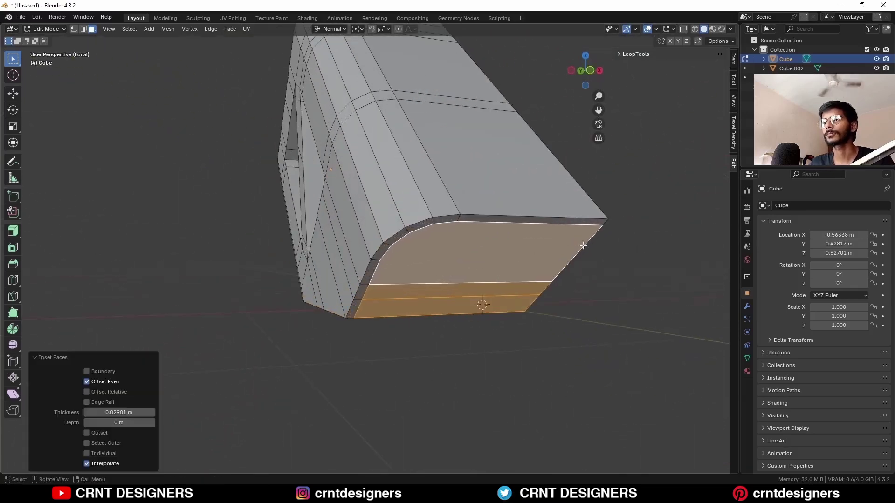
middle_drag(578, 243, 412, 252)
key(Tab)
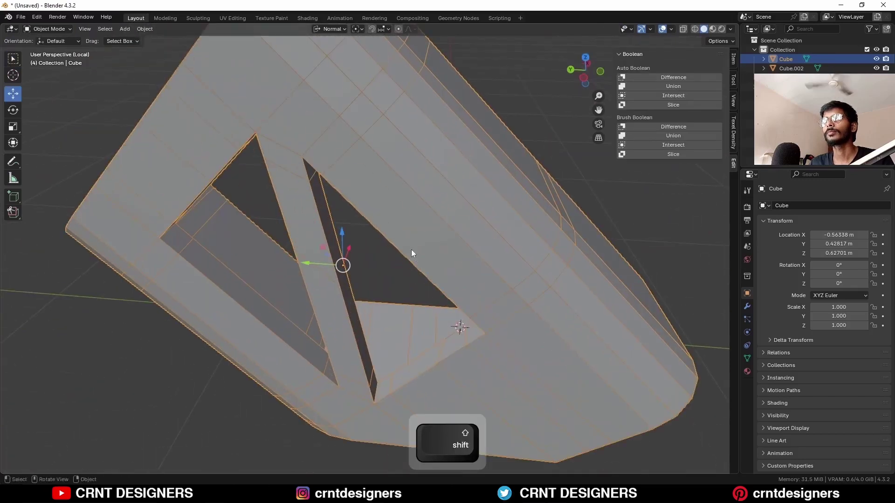
Step: Bevel the rim edge loops of both triangular openings with a 0.0222 m width and 2 segments
alt+shift+click(338, 193)
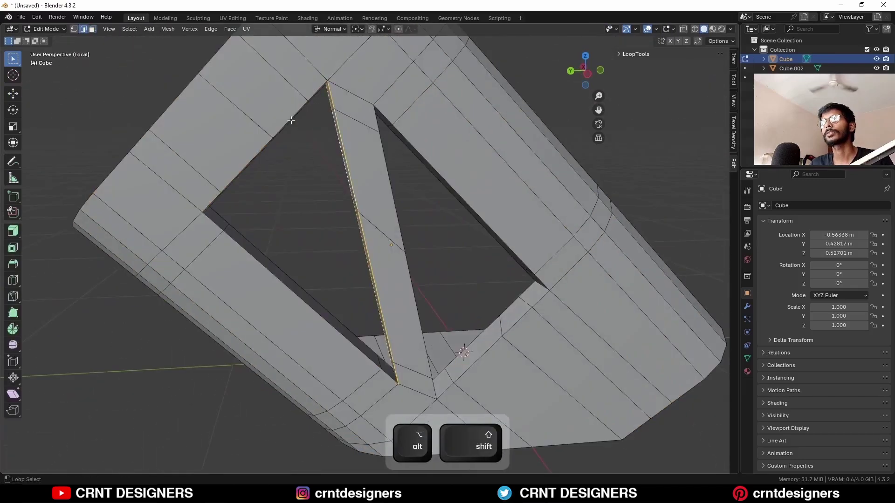
alt+shift+click(291, 121)
middle_drag(291, 120, 416, 198)
middle_drag(497, 291, 455, 272)
key(ctrl+b)
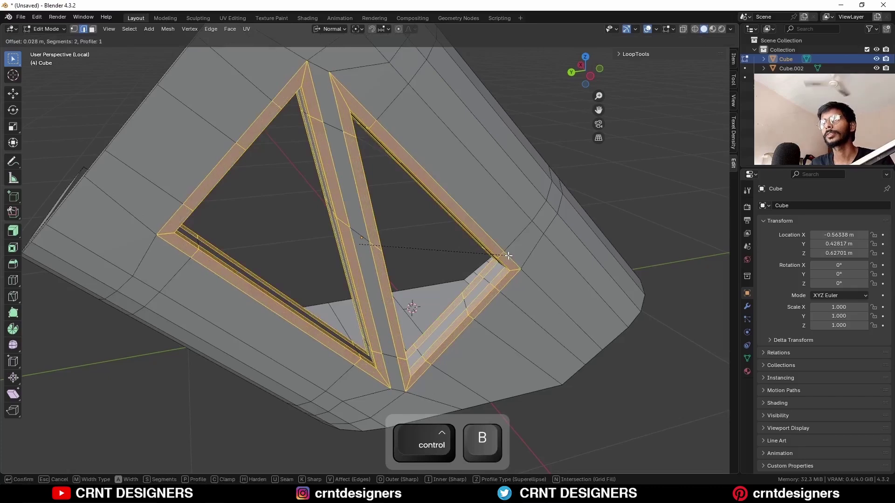
click(487, 255)
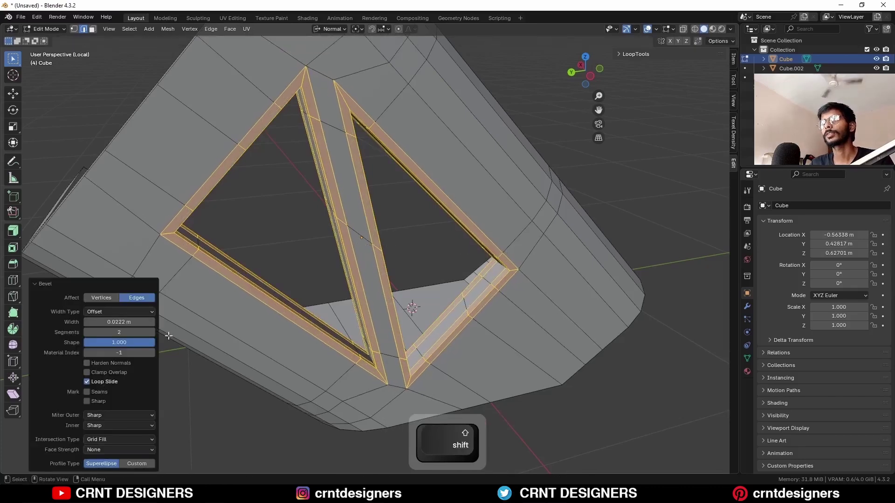
middle_drag(169, 335, 191, 228)
key(Tab)
Step: Slide a vertex on the shell's inner floor by a factor of 0.216 and cut a line across the floor between its rounded corners
scroll(340, 205, down, 3)
middle_drag(303, 219, 297, 278)
scroll(317, 291, up, 2)
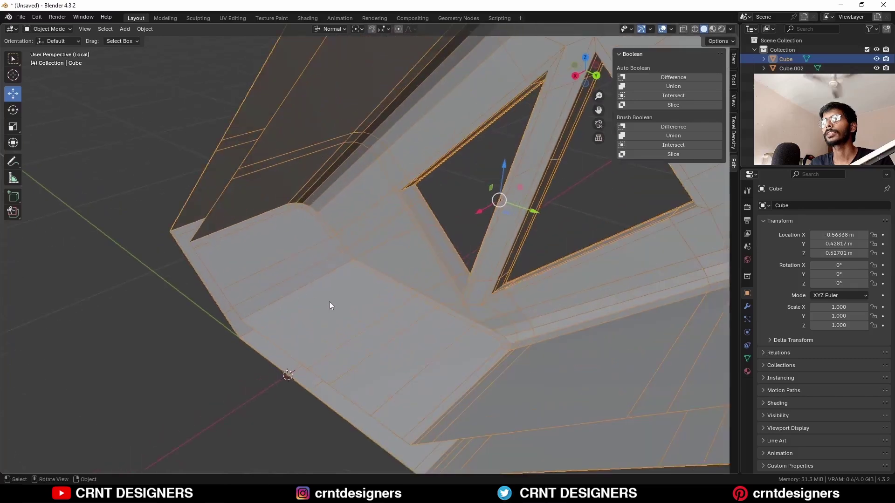
middle_drag(373, 300, 352, 256)
key(Tab)
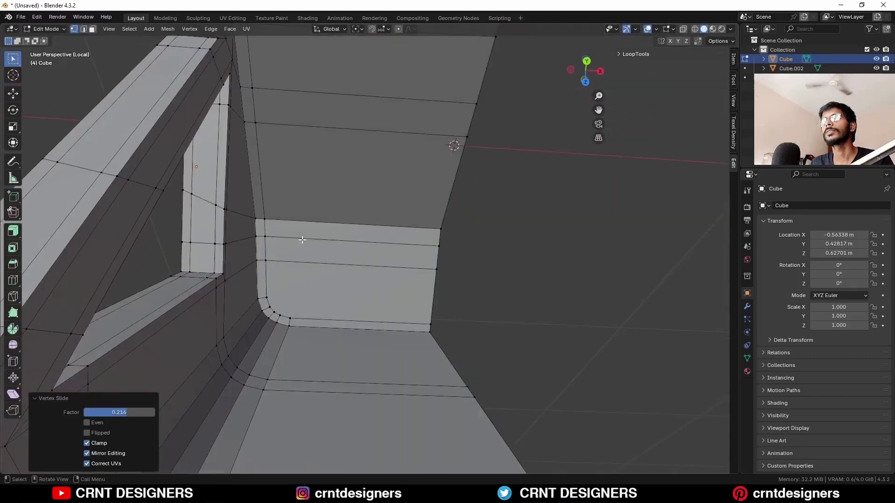
click(289, 312)
shift+middle_drag(290, 310, 335, 149)
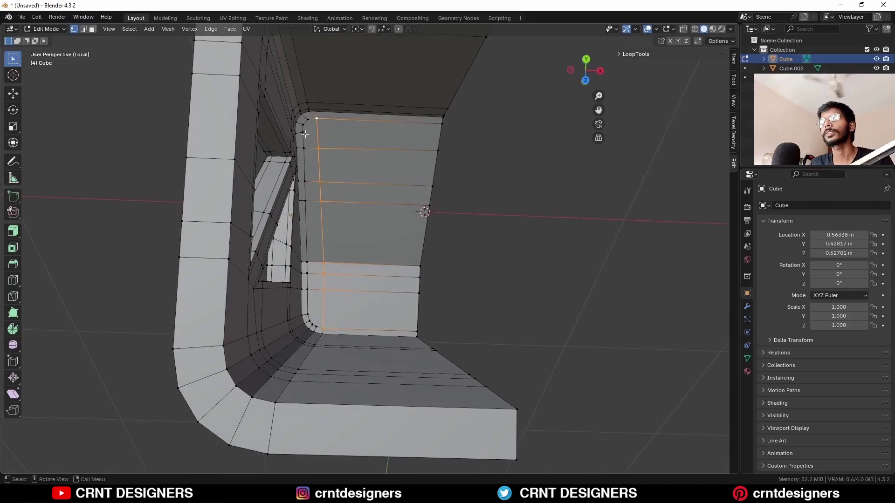
Step: Knife-cut along the X axis from a rounded-corner vertex across the shell's inner floor
click(14, 297)
click(302, 132)
key(x)
key(space)
shift+middle_drag(383, 270, 346, 145)
Step: Try to knife-cut along the X axis from another vertex on the shell's inside
click(264, 196)
key(x)
key(space)
key(ctrl+z)
key(Tab)
scroll(388, 148, down, 5)
scroll(323, 153, up, 5)
Step: Add two centred loop cuts around the shell's wide flat faces
key(Tab)
key(c)
alt+click(353, 96)
scroll(353, 95, down, 2)
shift+middle_drag(353, 95, 371, 76)
key(ctrl+r)
scroll(370, 76, up, 1)
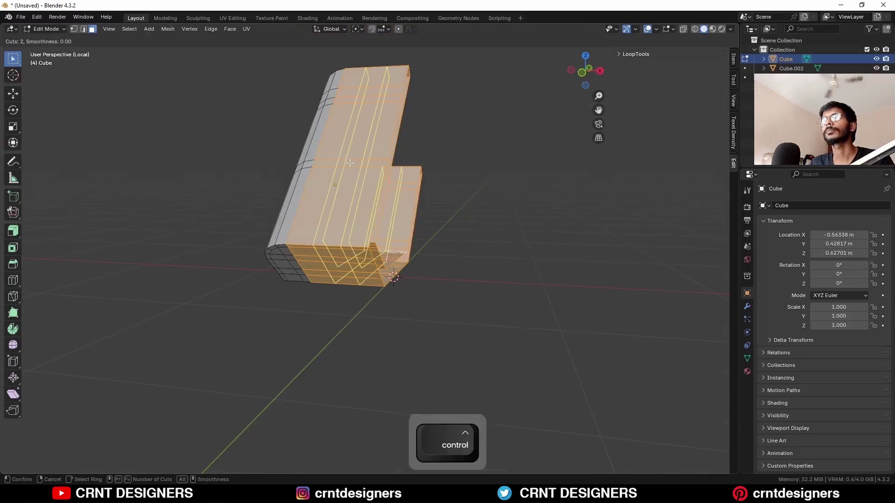
click(370, 75)
right_click(404, 141)
click(474, 123)
Step: Bevel the edge loop around the shell's outer bottom with a 0.015 m width and 2 segments
middle_drag(474, 123, 550, 140)
scroll(409, 315, up, 3)
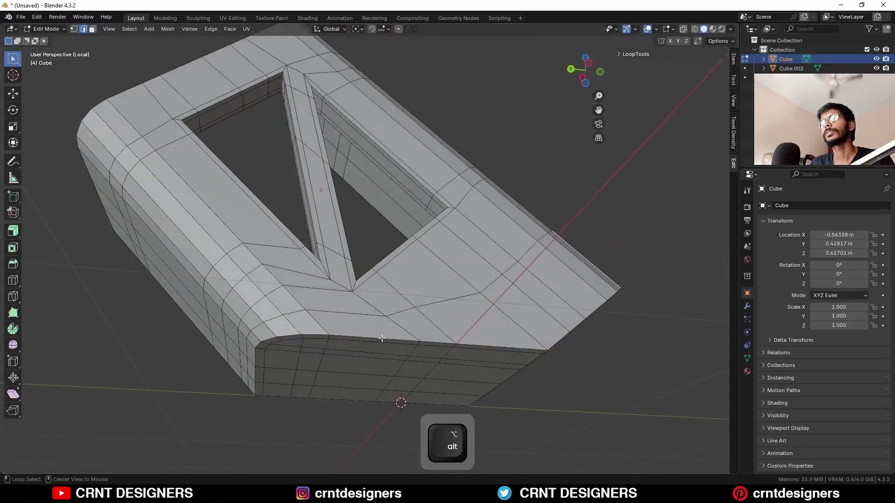
alt+click(381, 340)
middle_drag(382, 339, 401, 372)
shift+middle_drag(401, 372, 398, 311)
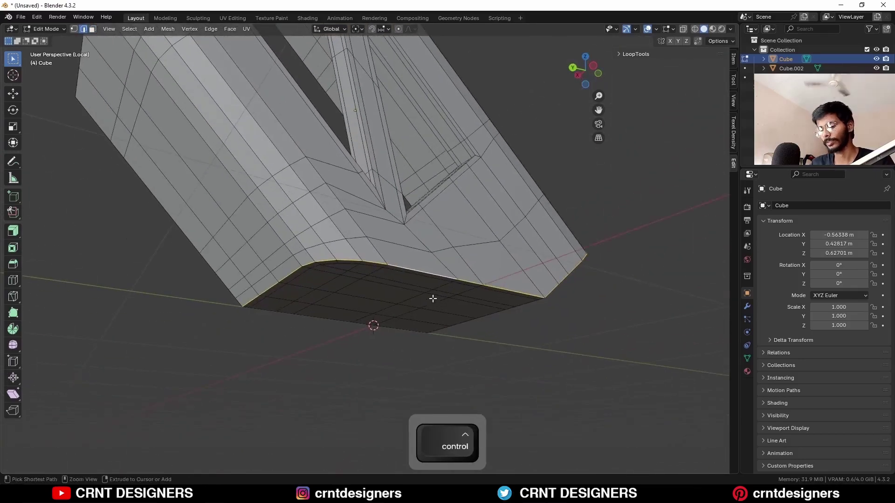
key(ctrl+b)
scroll(420, 312, up, 1)
click(401, 328)
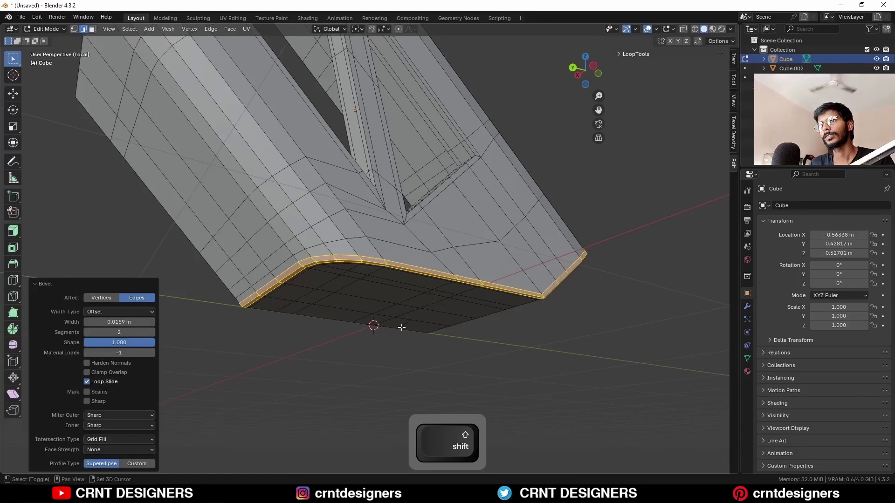
click(120, 322)
text(5)
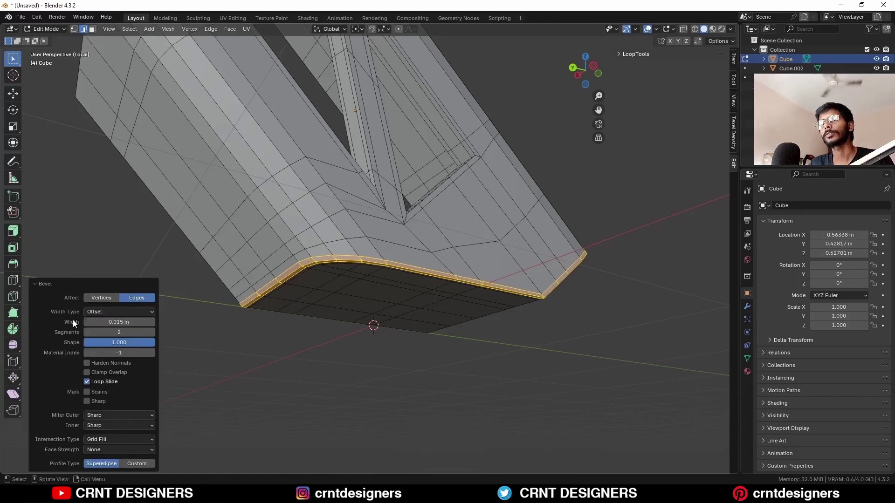
middle_drag(264, 290, 285, 239)
key(Tab)
Step: Bevel both edge loops bordering the shell's open end rim with a 0.015 m width and 2 segments
scroll(410, 197, down, 4)
middle_drag(411, 197, 429, 309)
key(Tab)
alt+shift+click(344, 255)
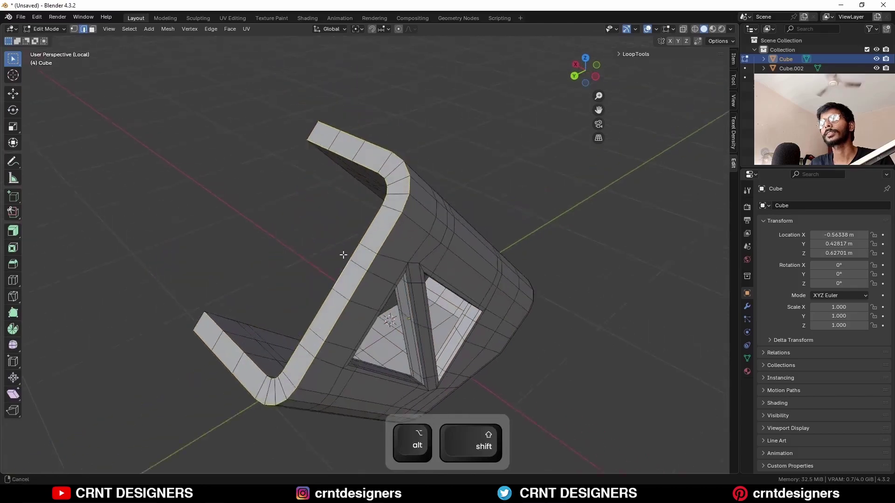
middle_drag(344, 255, 455, 254)
key(ctrl+b)
click(313, 265)
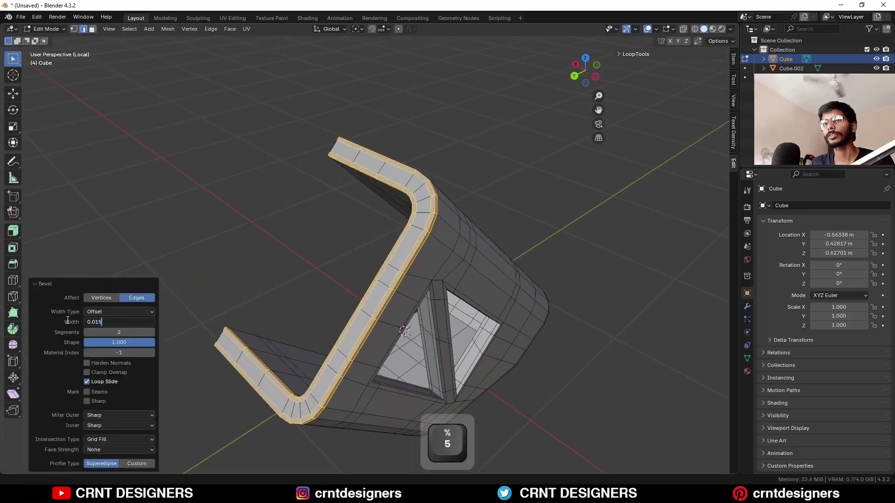
key(Return)
key(Tab)
Step: Add a level 2 Subdivision modifier to the shell and shade it smooth, with the overlays hidden
middle_drag(446, 241, 393, 236)
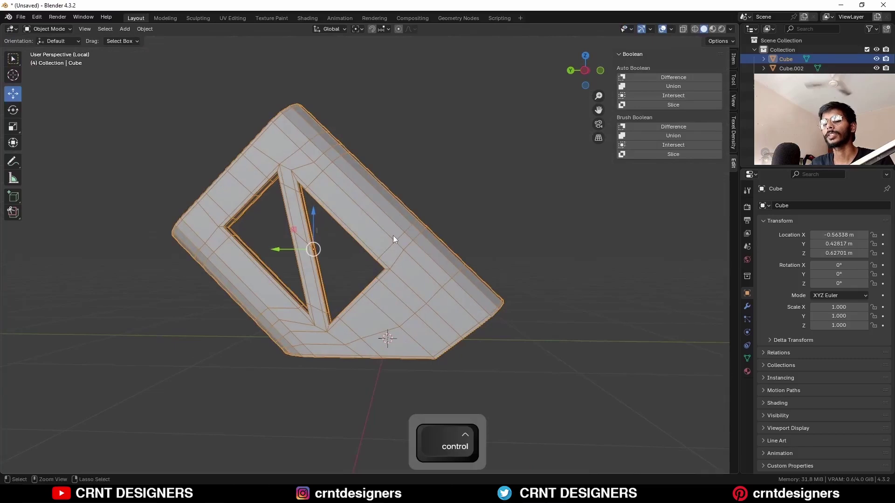
key(ctrl+2)
key(alt+shift+z)
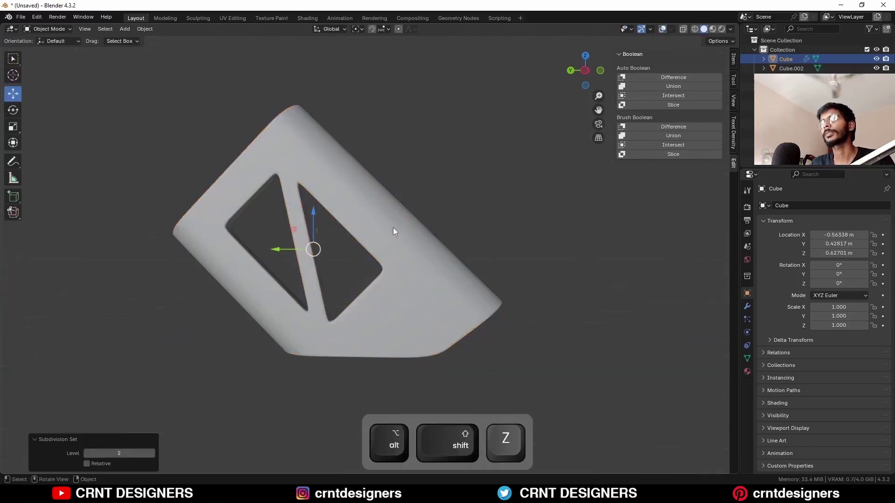
right_click(390, 228)
click(369, 193)
middle_drag(424, 158, 359, 230)
Step: Turn off the Subdivision modifier's Edit Mode display and add one centred loop cut across the inner side wall near the floor
key(KP_Divide)
key(Tab)
click(747, 306)
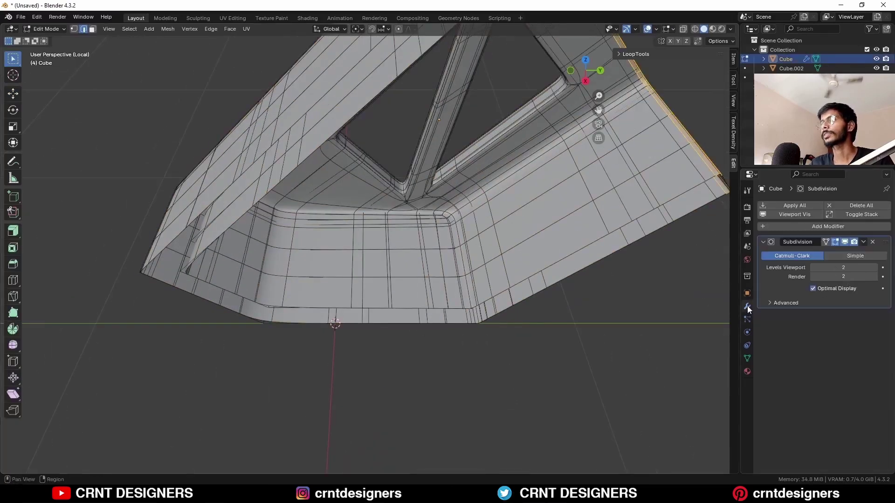
click(836, 241)
scroll(471, 223, up, 3)
middle_drag(471, 224, 442, 201)
shift+middle_drag(442, 200, 398, 221)
key(ctrl+r)
click(356, 247)
right_click(356, 247)
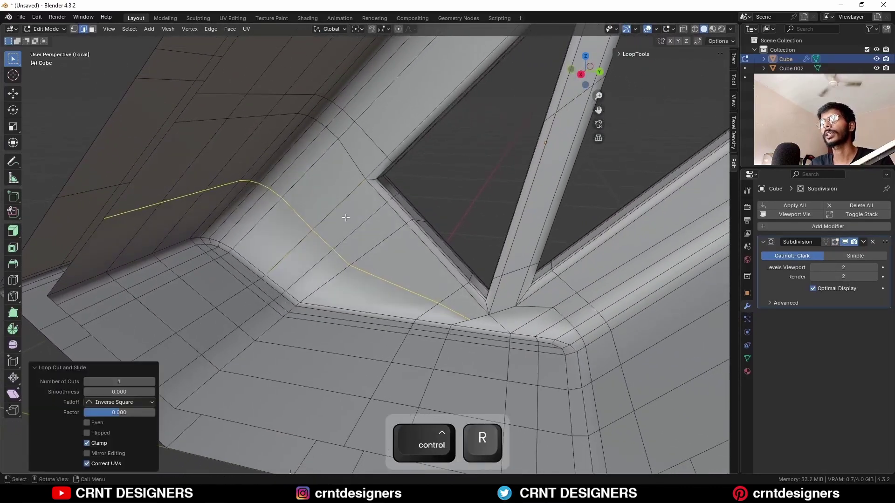
shift+middle_drag(356, 247, 327, 228)
Step: Bevel the edge loop around the shell's inner floor with a width of about 0.018 m and 2 segments
scroll(327, 229, up, 1)
key(2)
alt+click(367, 305)
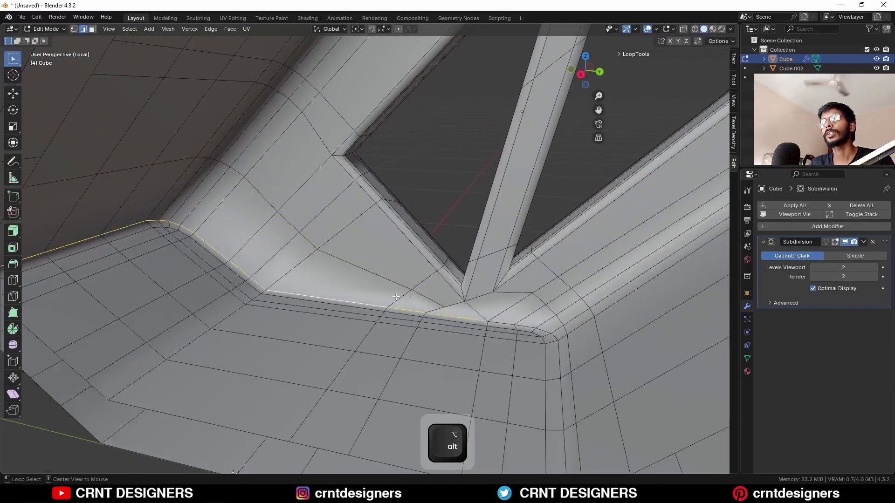
key(ctrl+b)
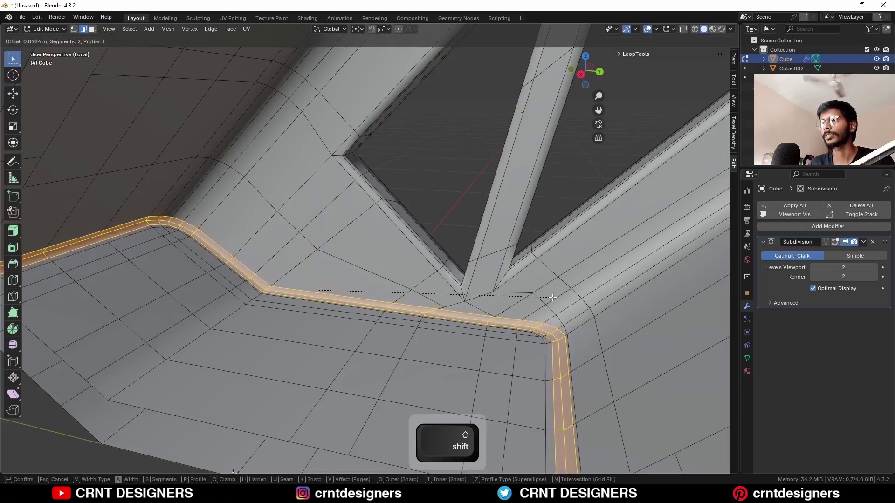
click(556, 295)
shift+middle_drag(556, 295, 328, 252)
scroll(491, 317, up, 1)
Step: Compare the shell's subdivided shading with its mesh, with the overlays hidden and shown, around the inner floor and side wall
key(Tab)
key(Tab)
key(Tab)
key(alt+shift+z)
scroll(478, 305, down, 4)
key(alt+shift+z)
key(Tab)
middle_drag(379, 222, 281, 188)
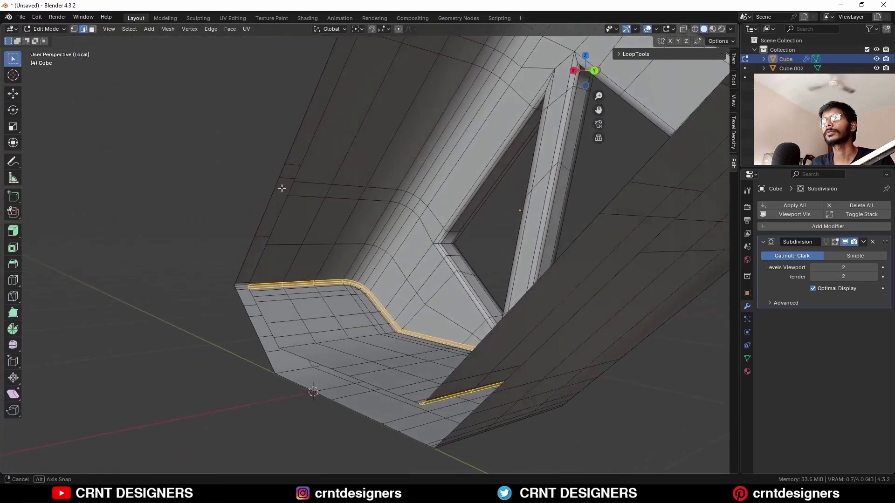
Step: Leave local view with the overlays shown and set the shell's origin to the 3D cursor
key(Tab)
scroll(359, 264, down, 4)
middle_drag(359, 262, 334, 180)
key(slash)
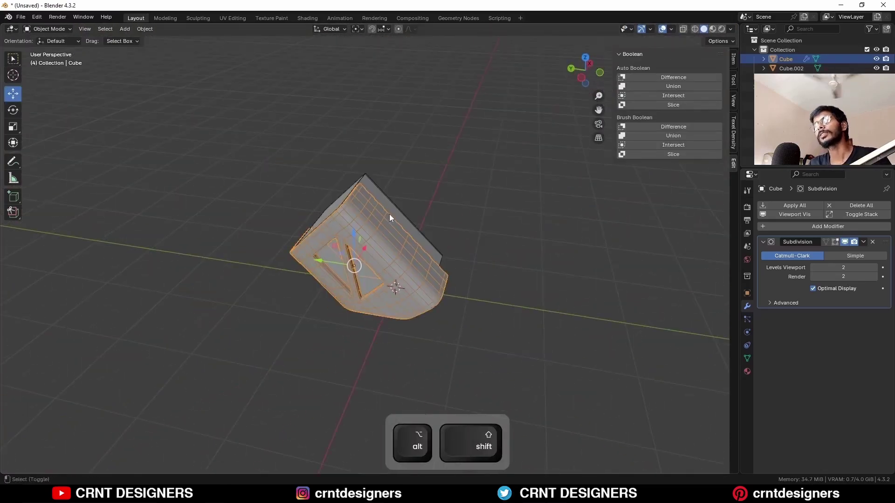
key(alt+shift+z)
mouse_move(429, 224)
middle_down()
mouse_move(518, 242)
mouse_move(425, 200)
mouse_move(424, 216)
mouse_move(444, 217)
middle_up()
scroll(444, 217, up, 2)
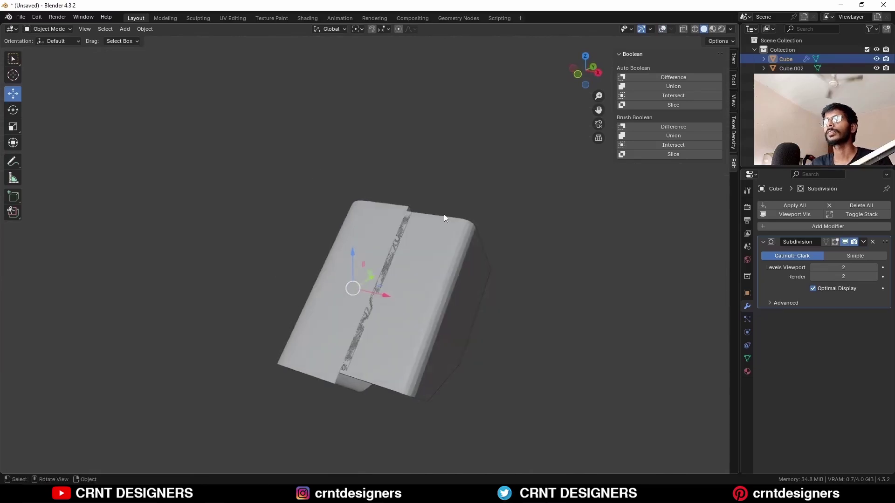
click(662, 29)
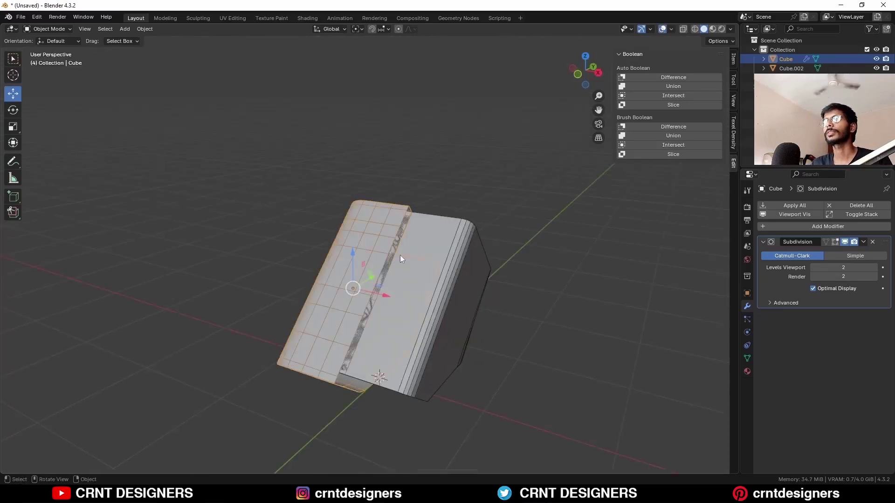
middle_drag(400, 255, 366, 200)
right_click(366, 200)
mouse_move(356, 242)
click(429, 261)
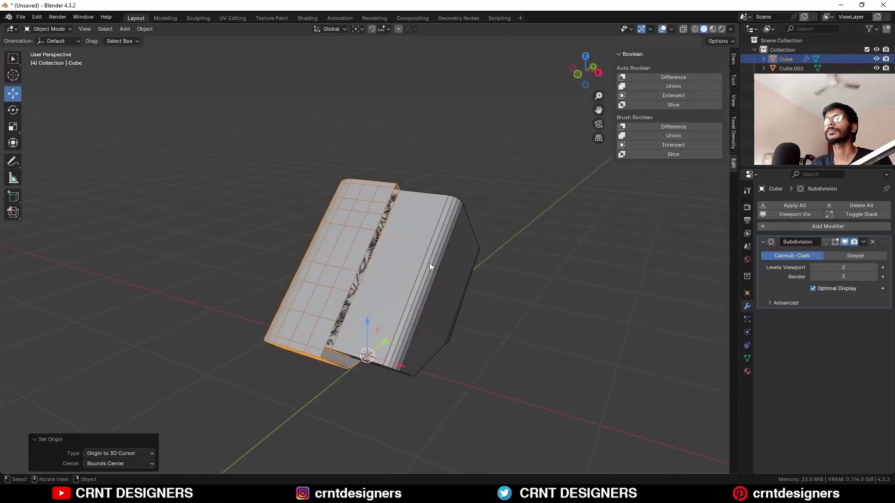
Step: Symmetrize the whole shell mesh from -X to +X and save the file as NH69.blend
key(Tab)
key(a)
click(164, 30)
click(187, 166)
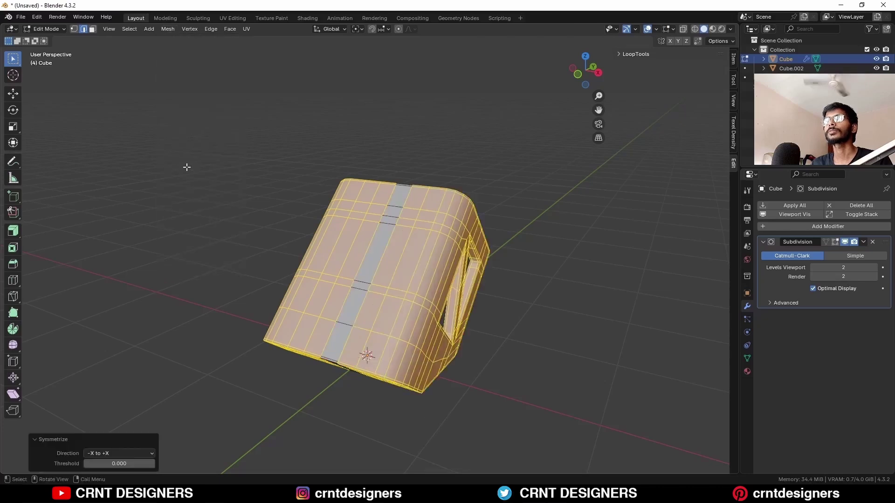
click(464, 141)
key(Tab)
key(ctrl+s)
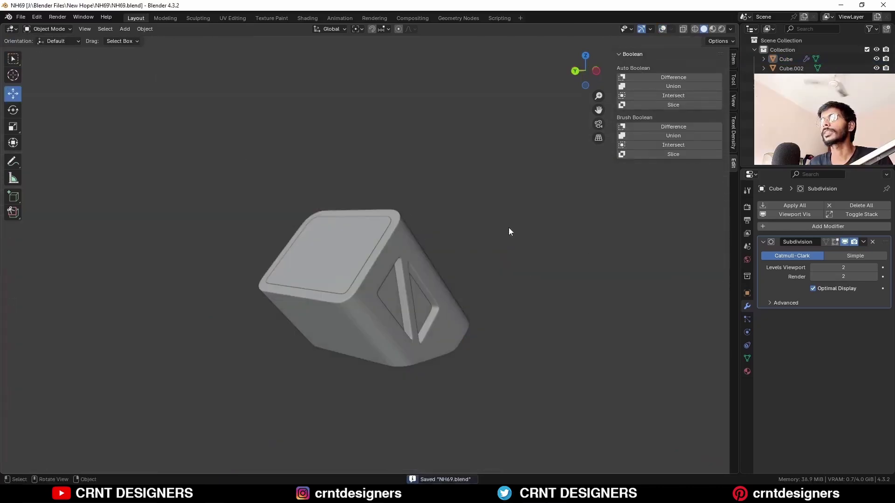
Step: Isolate the inner block Cube.002 with the overlays shown and delete its top face
key(shift+alt+z)
click(351, 240)
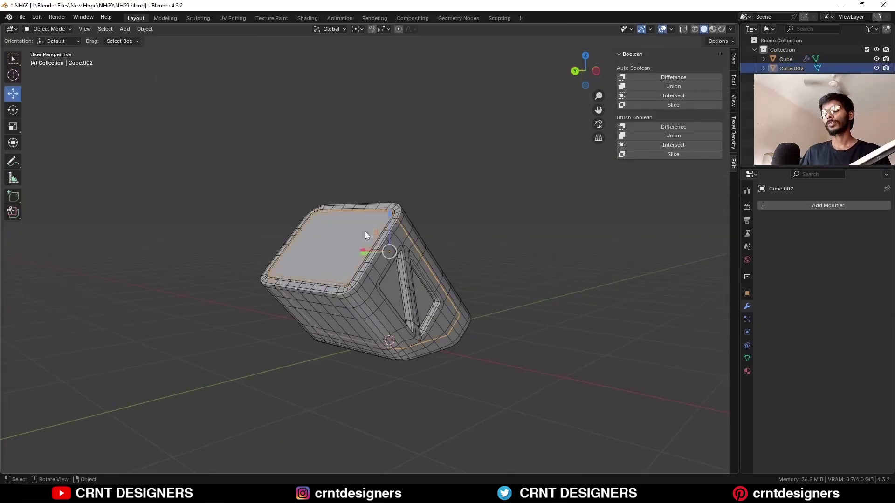
key(slash)
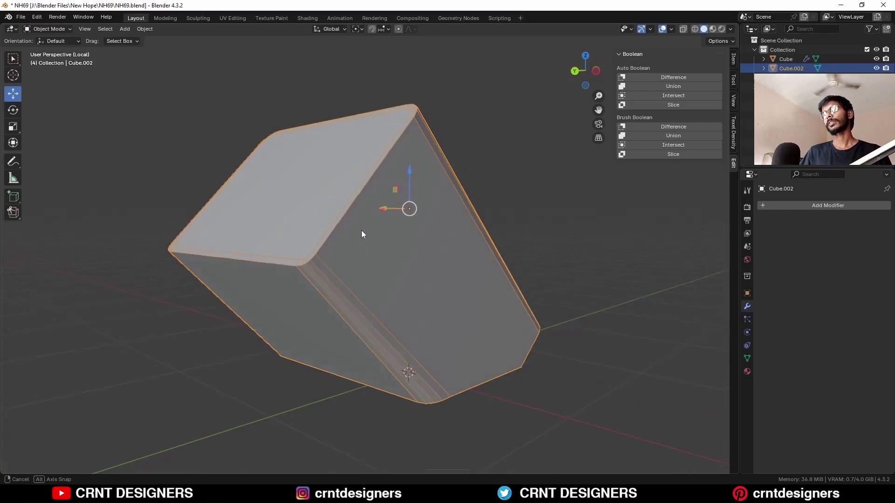
key(Tab)
click(324, 198)
key(x)
click(323, 198)
middle_drag(372, 233, 414, 229)
Step: Extrude all faces of the open block along their normals by 0.05 m with Offset Even enabled
key(a)
click(14, 231)
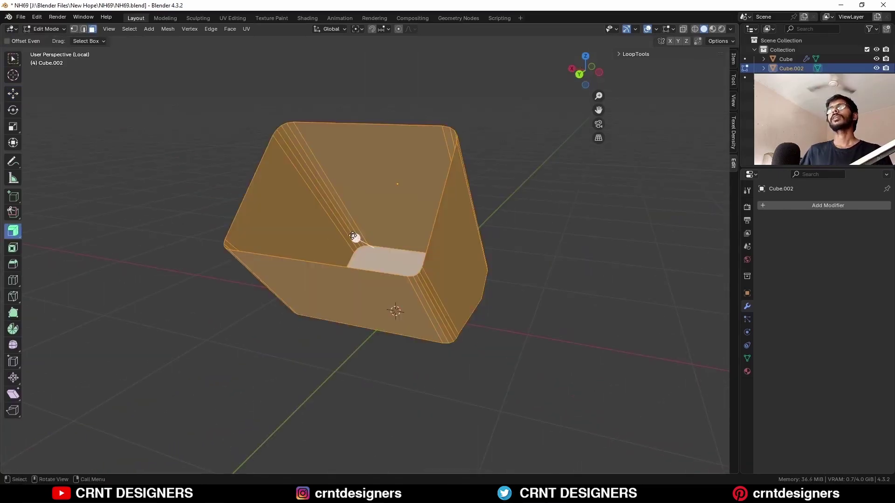
drag(353, 237, 366, 249)
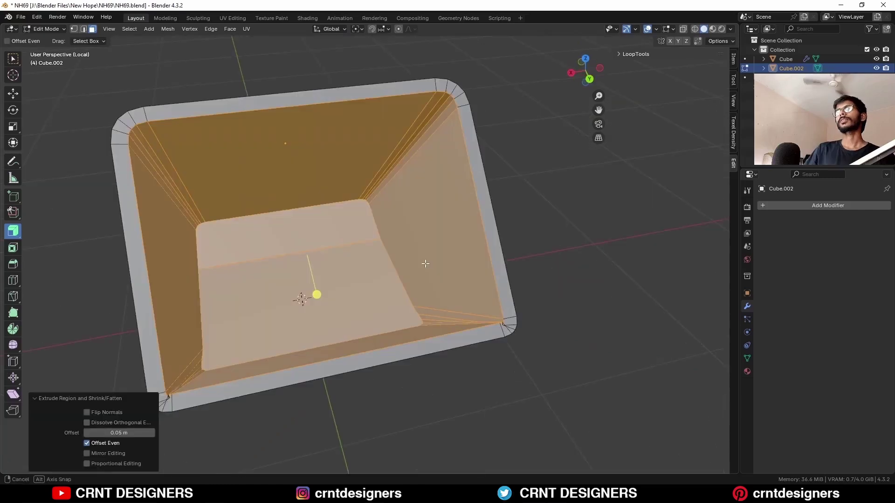
mouse_move(424, 264)
middle_down()
mouse_move(394, 220)
mouse_move(405, 247)
mouse_move(435, 262)
middle_up()
scroll(394, 220, up, 1)
scroll(415, 228, down, 4)
Step: Symmetrize the whole hollow block mesh from -X to +X
key(a)
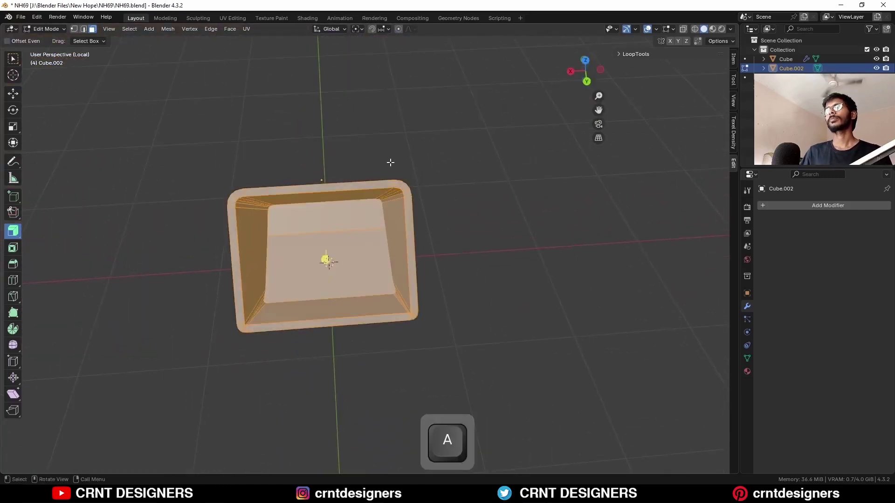
click(175, 29)
click(200, 164)
shift+middle_drag(397, 168, 446, 151)
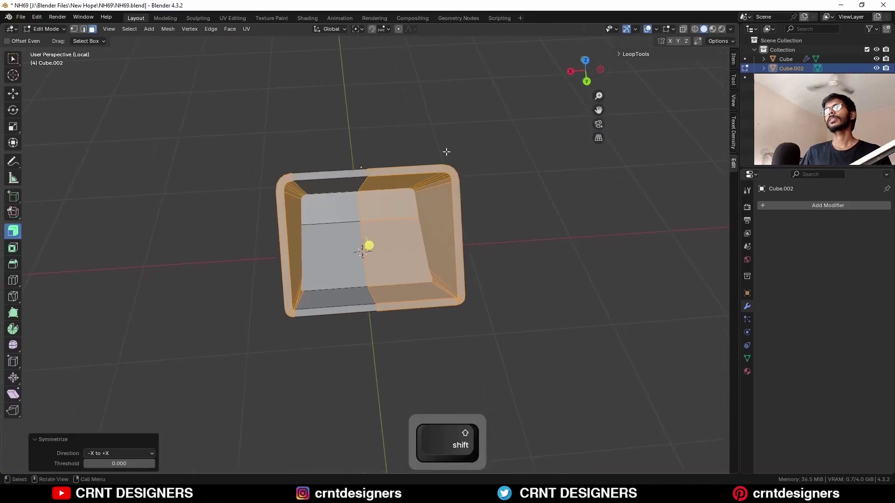
Step: Delete the +X half of the hollow block, selecting it in X-ray from the top view
click(586, 61)
key(alt+z)
scroll(565, 79, down, 2)
drag(503, 86, 376, 380)
key(x)
click(446, 261)
key(alt+z)
middle_drag(444, 261, 402, 274)
Step: Dissolve the surplus edges at the inner wall corner and rim, and merge the leftover inner corner vertices at their centre
key(2)
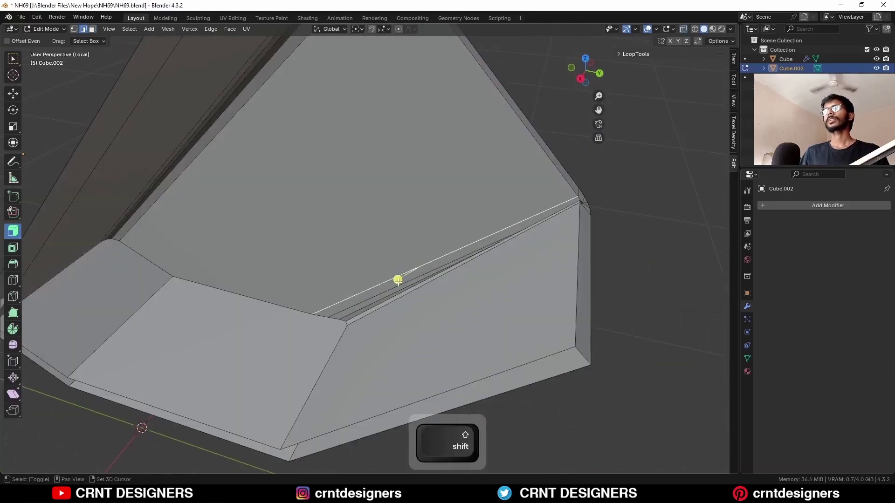
key(ctrl+x)
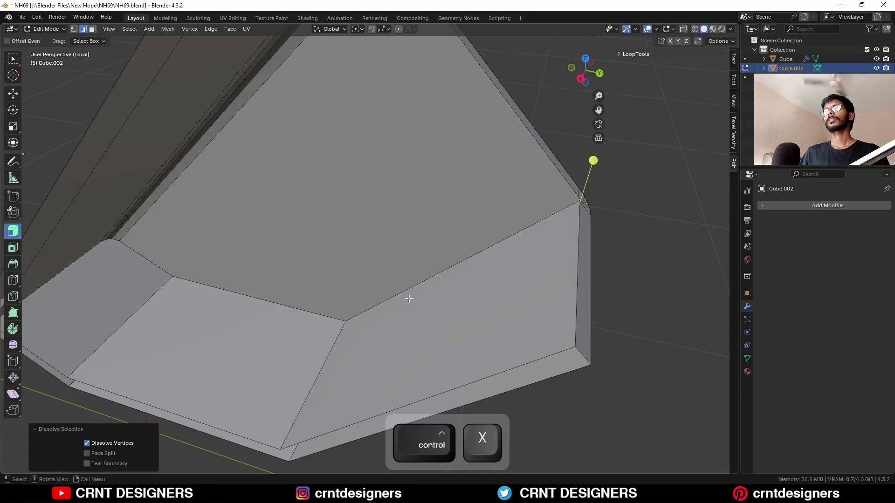
middle_drag(406, 300, 498, 244)
click(406, 245)
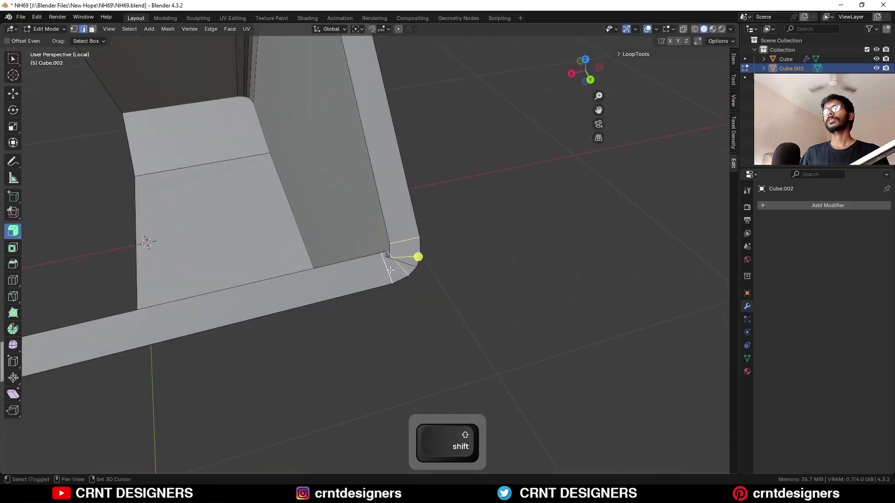
key(ctrl+x)
key(1)
scroll(498, 244, up, 2)
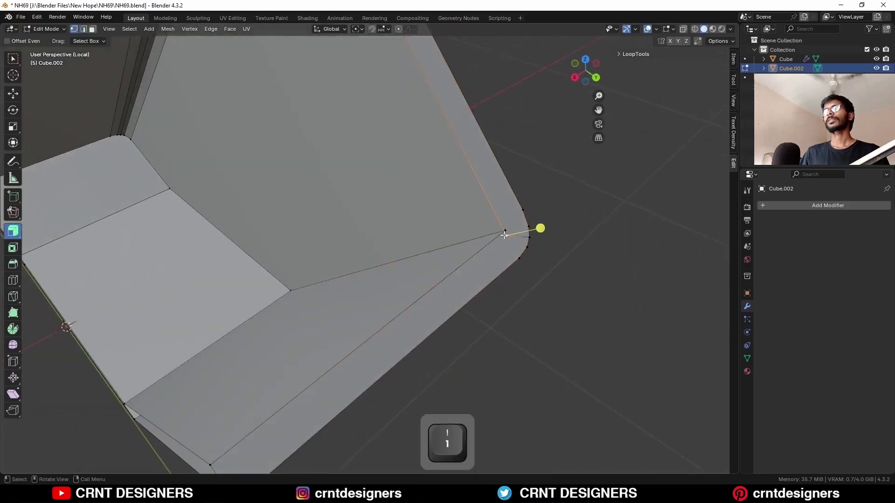
key(m)
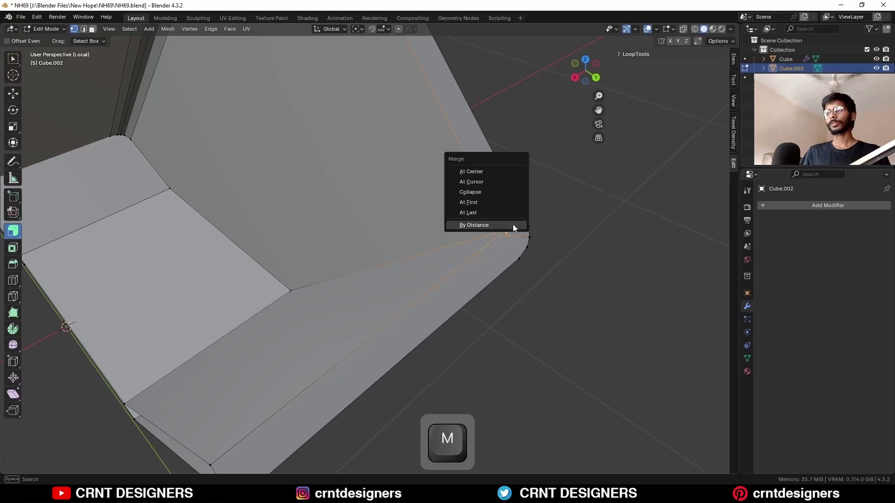
click(503, 172)
Step: Bevel the inner wall's corner edge with a 0.044 m width and 4 segments
key(2)
click(406, 255)
shift+middle_drag(431, 217, 452, 189)
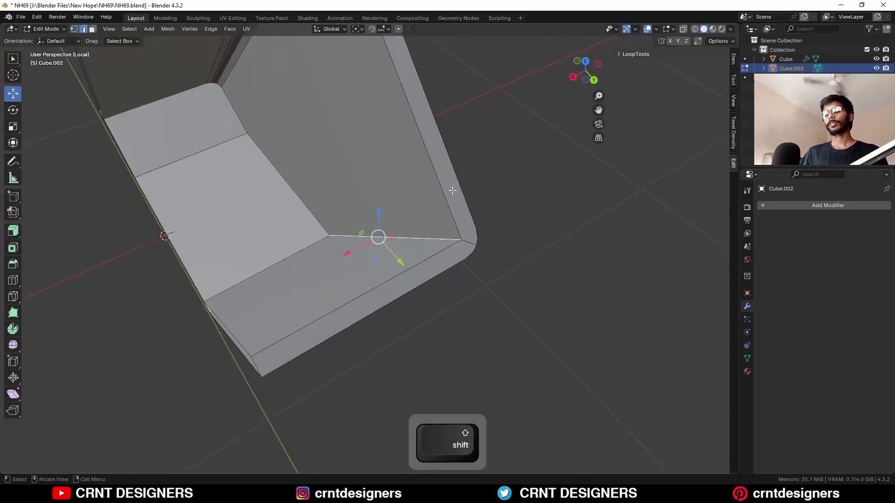
key(ctrl+b)
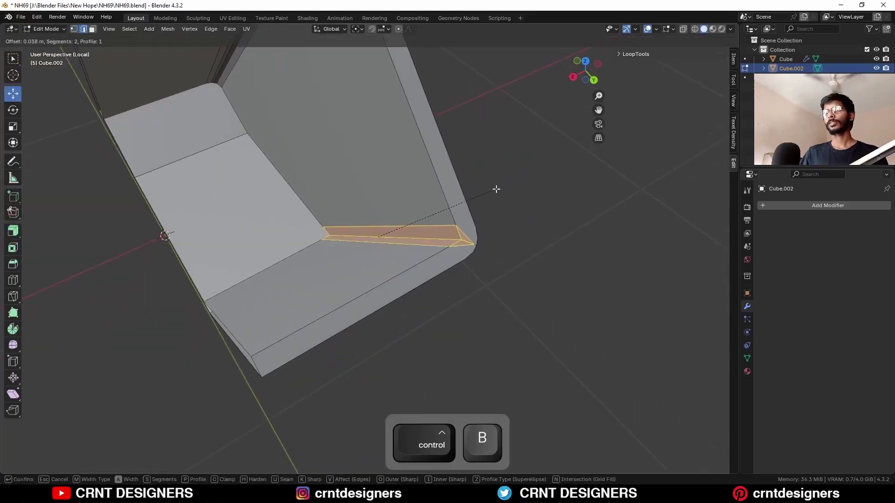
scroll(498, 191, up, 1)
click(497, 191)
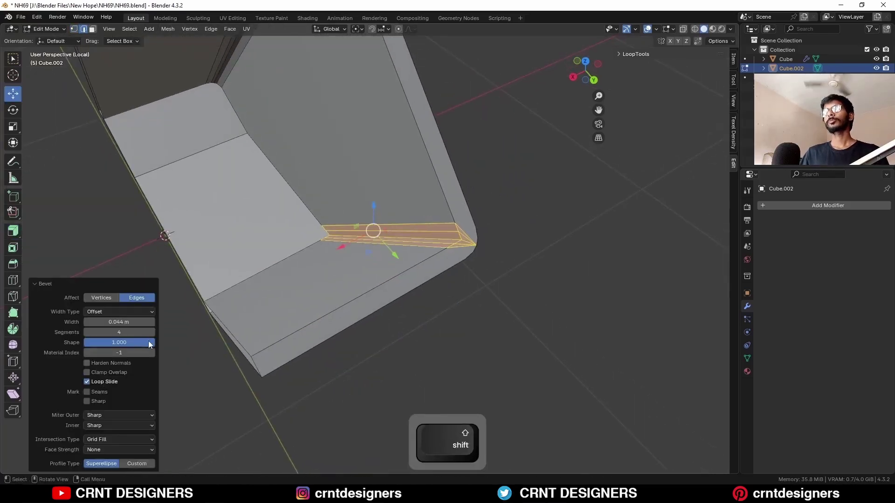
Step: Dissolve the edges fanning out from the outer vertex across the rim's rounded corner
middle_drag(373, 230, 389, 225)
key(1)
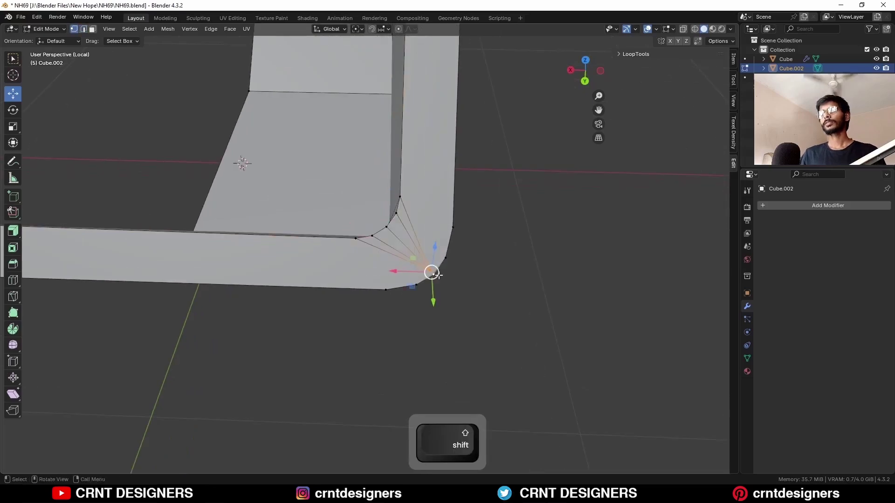
click(432, 306)
key(2)
key(ctrl+x)
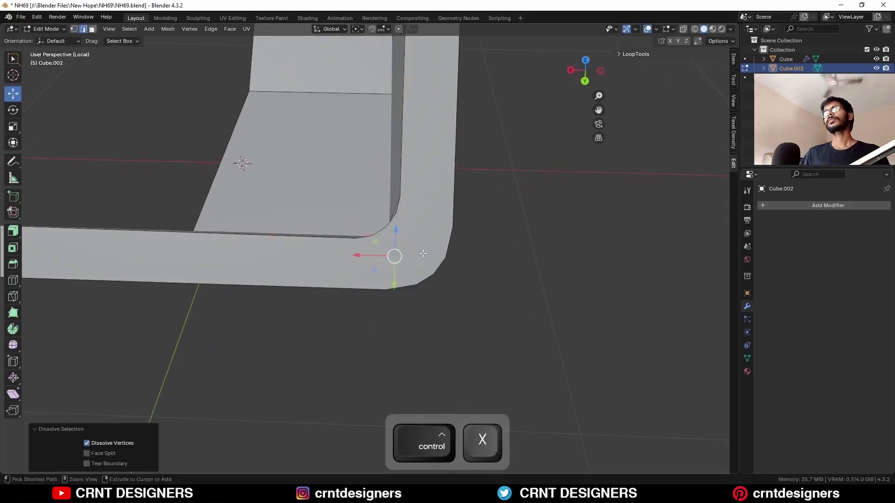
Step: Delete the face at the rim's rounded corner and refill it with faces joining the inner and outer corner vertices
scroll(424, 253, down, 4)
key(3)
click(397, 214)
mouse_move(389, 147)
shift+middle_down()
mouse_move(394, 233)
mouse_move(396, 161)
mouse_move(373, 196)
mouse_move(387, 149)
mouse_move(419, 110)
mouse_move(509, 146)
shift+middle_up()
key(x)
click(398, 163)
key(2)
key(f)
middle_drag(328, 166, 356, 146)
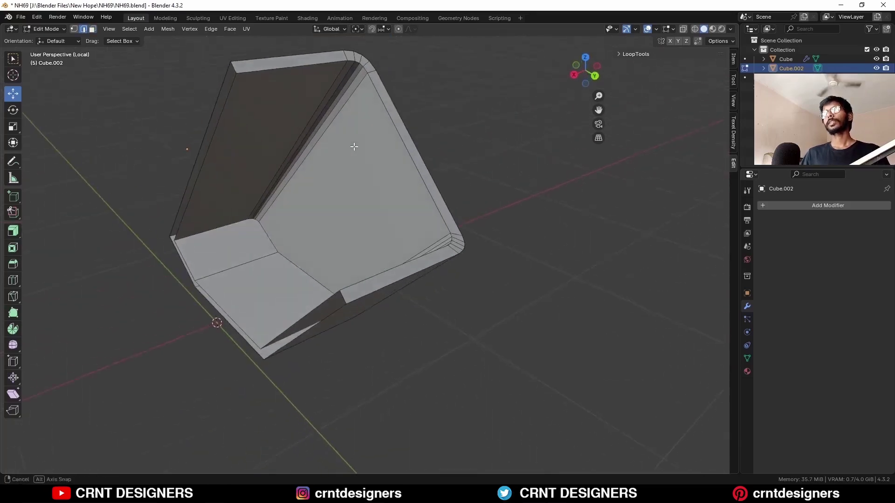
scroll(373, 163, up, 3)
Step: Inset the block's inner floor faces and outer bottom faces by 0.03 m with Offset Even enabled
middle_drag(396, 183, 294, 272)
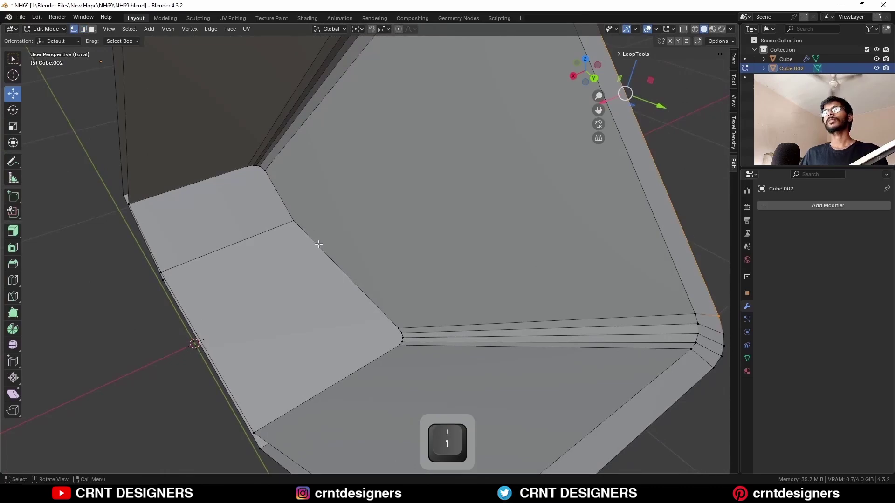
key(3)
click(265, 217)
shift+click(284, 289)
middle_drag(289, 307, 383, 180)
shift+click(320, 247)
shift+click(274, 168)
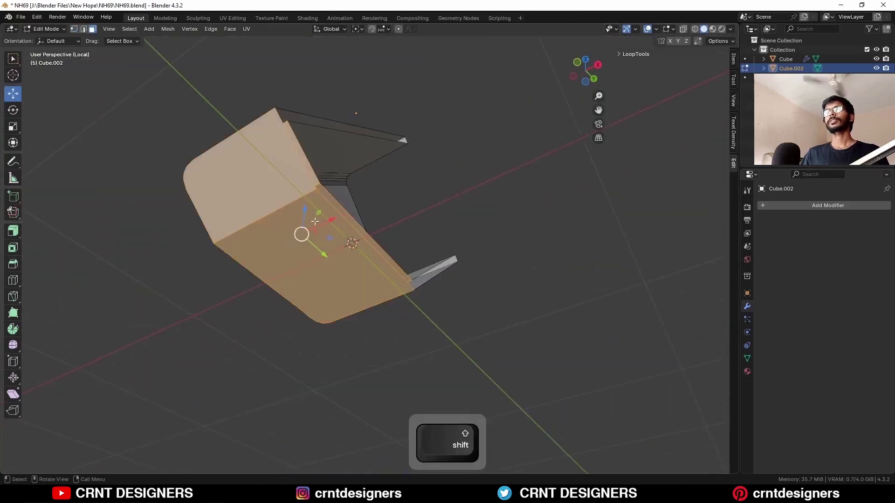
key(i)
click(512, 218)
key(Return)
middle_drag(396, 224, 308, 251)
scroll(396, 251, up, 4)
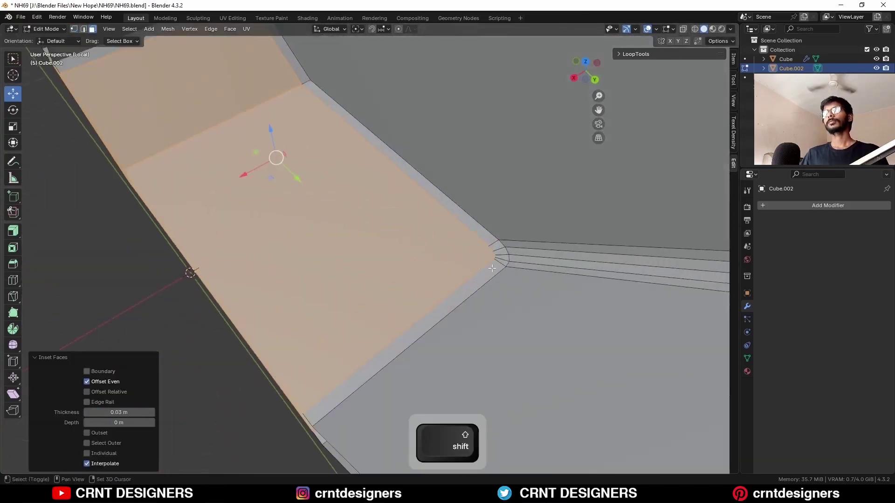
Step: Slide the inset vertices at the floor's lower rounded corner along their edges to space them evenly
shift+middle_drag(506, 254, 420, 277)
key(1)
click(413, 298)
key(g)
key(g)
click(407, 304)
click(412, 290)
key(g)
key(g)
click(409, 286)
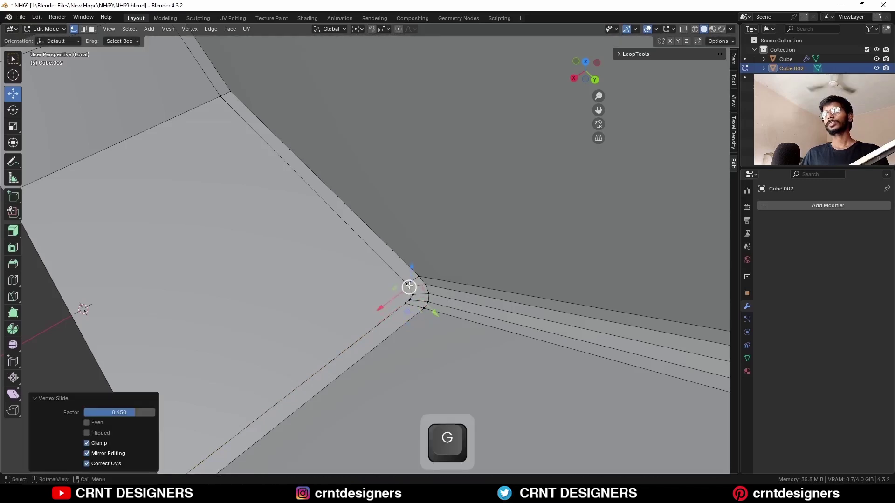
click(406, 304)
key(g)
key(g)
click(404, 304)
Step: Slide the inset vertices at the floor's upper rounded corner along their edges to even out the curve
middle_drag(405, 304, 371, 279)
shift+middle_drag(371, 279, 440, 328)
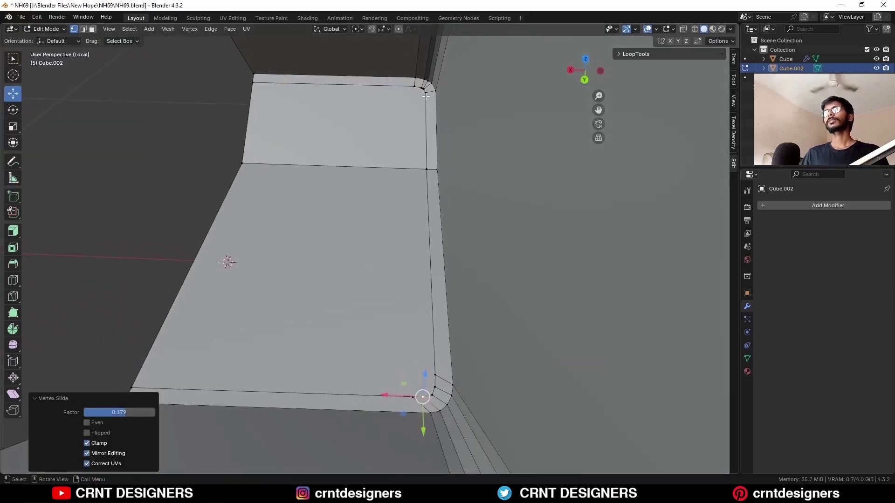
click(425, 96)
scroll(425, 95, up, 3)
shift+middle_drag(425, 97, 399, 275)
scroll(417, 186, down, 1)
alt+click(418, 212)
middle_drag(418, 213, 444, 215)
click(249, 220)
click(233, 213)
key(g)
key(g)
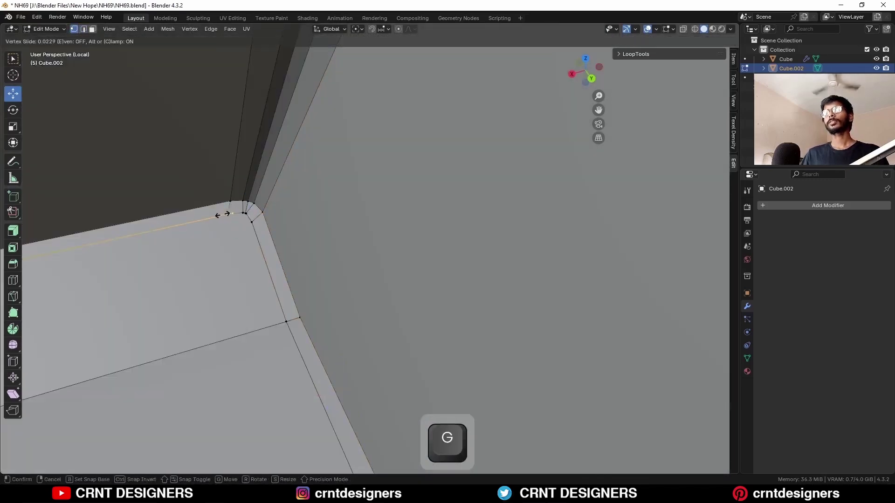
click(222, 214)
click(242, 213)
key(g)
key(g)
click(237, 215)
key(g)
key(g)
key(g)
click(255, 225)
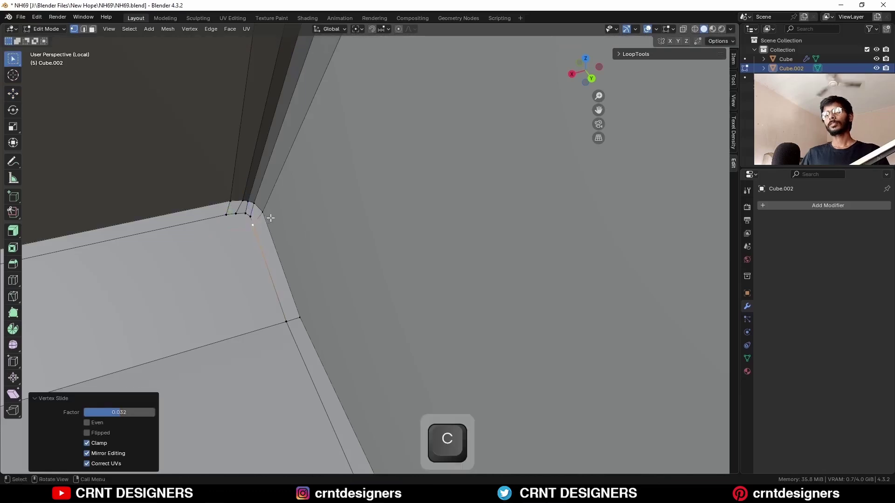
Step: Merge all of the block's vertices by distance
key(2)
alt+click(268, 224)
key(a)
key(m)
click(287, 236)
key(2)
click(287, 236)
middle_drag(288, 237, 312, 226)
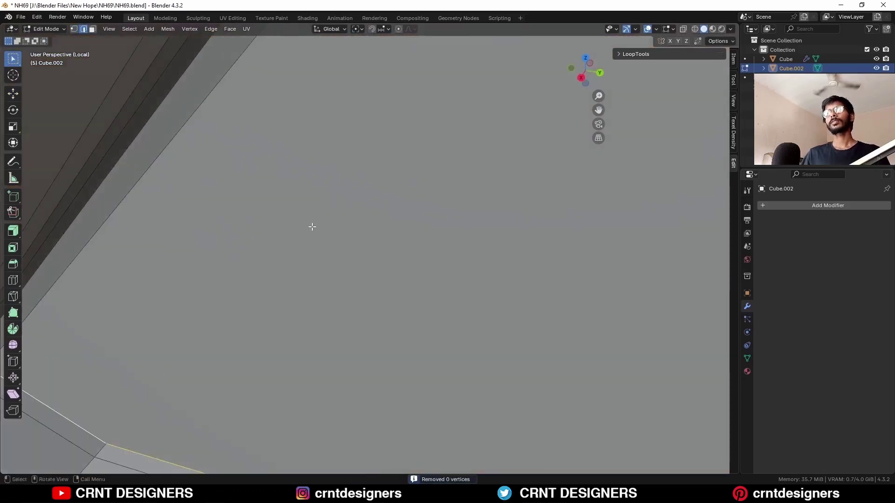
scroll(308, 229, down, 4)
Step: Bevel the edge loop between the inner floor and the inner walls with two segments
key(2)
alt+click(422, 326)
shift+middle_drag(419, 323, 382, 243)
middle_drag(410, 289, 462, 303)
ctrl+click(462, 304)
key(ctrl+b)
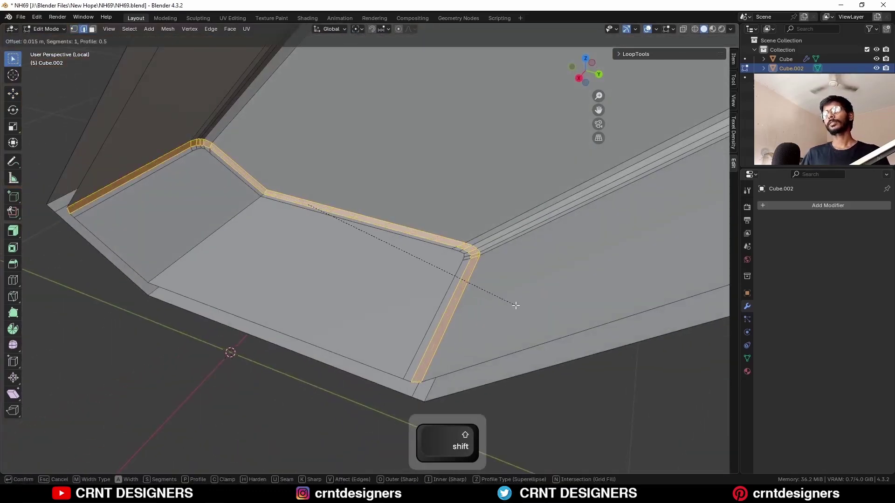
click(513, 303)
text(20542)
key(Return)
key(1)
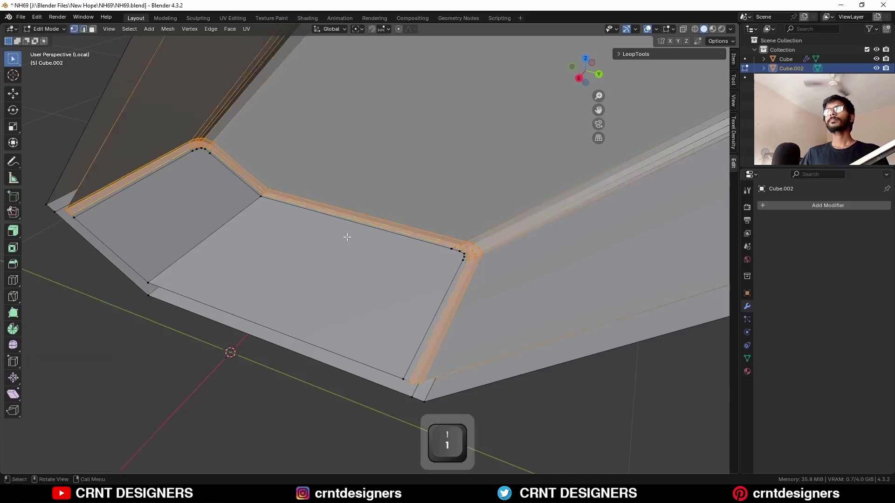
Step: Bevel the edge loops around the block's outer bottom with two segments and a shape of 1.0
key(Tab)
middle_drag(345, 236, 70, 163)
key(Tab)
key(2)
alt+click(426, 210)
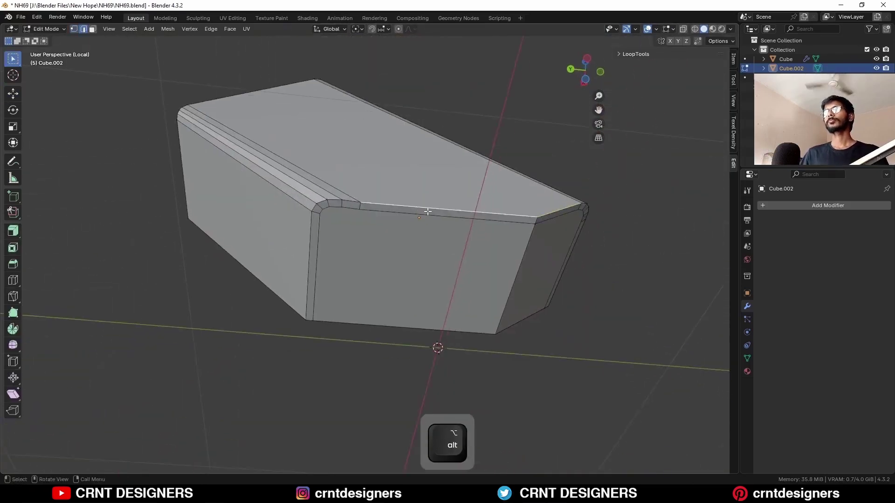
alt+shift+click(311, 270)
middle_drag(410, 340, 485, 230)
key(ctrl+b)
click(489, 232)
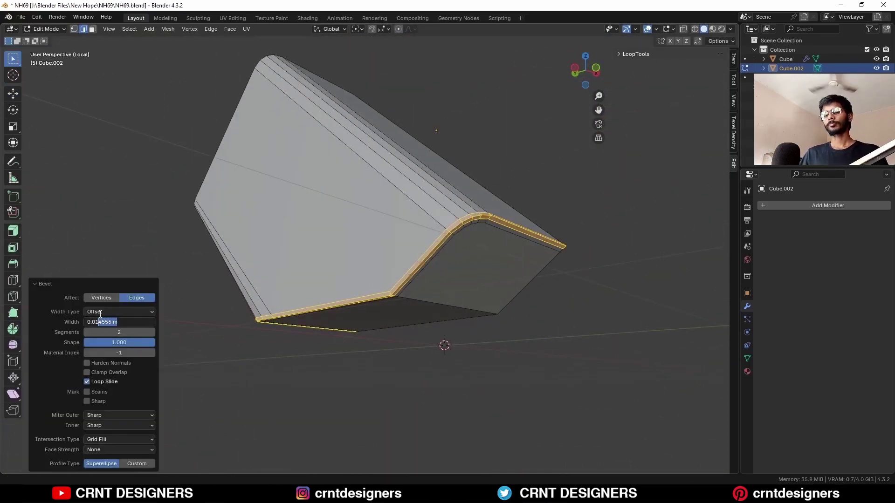
text(2)
key(Return)
Step: Divide the side wall by connecting a cut at the rim to the bottom corner vertices, inside and outside
key(1)
middle_drag(396, 254, 427, 290)
click(496, 313)
middle_drag(495, 313, 531, 294)
right_click(586, 210)
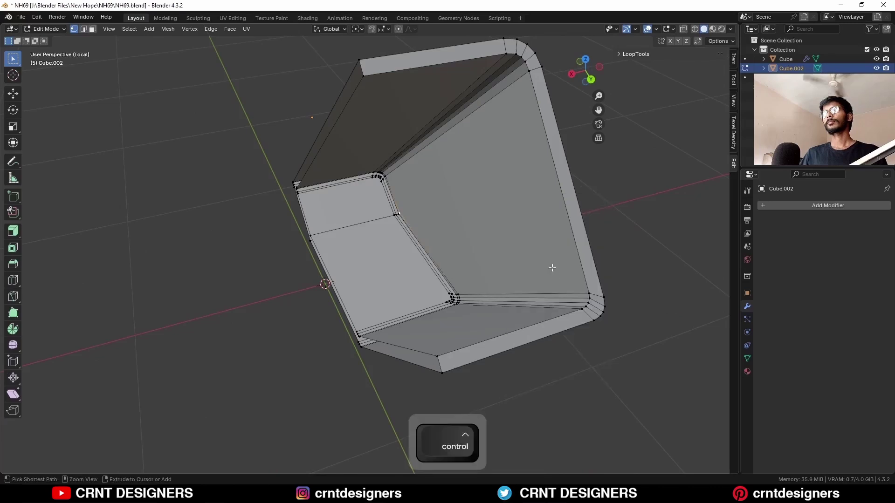
key(ctrl+r)
click(560, 183)
right_click(559, 183)
click(560, 182)
shift+click(400, 213)
right_click(480, 204)
click(480, 203)
middle_drag(480, 204, 238, 199)
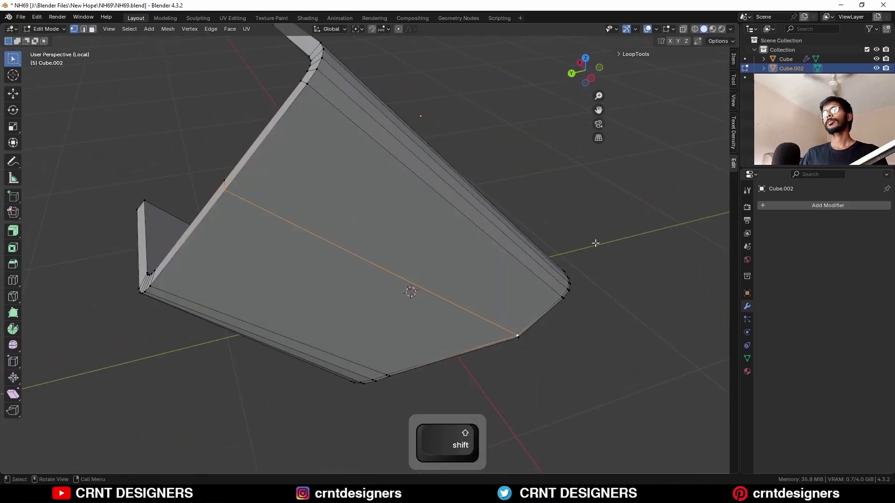
Step: Bevel the inner and outer edge loops of the open rim with two segments and a shape of 1.0
middle_drag(596, 243, 459, 229)
key(2)
alt+click(498, 222)
alt+shift+click(510, 222)
key(ctrl+b)
click(513, 221)
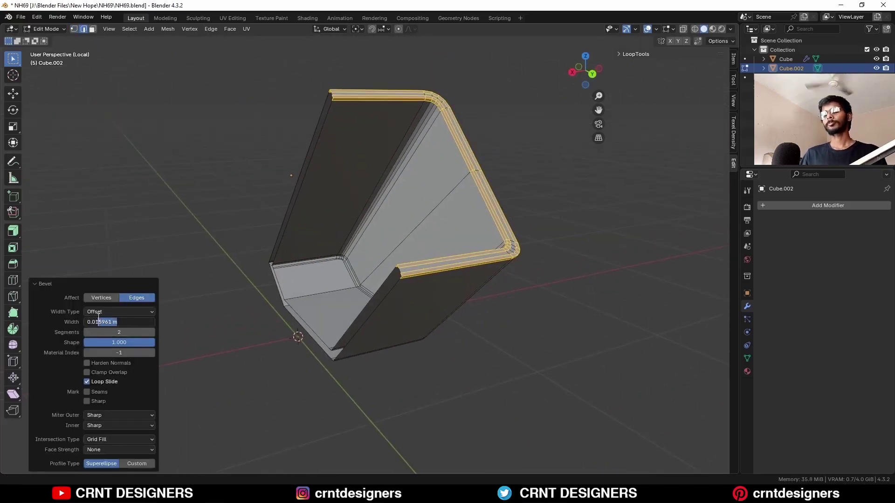
text(2)
key(Return)
Step: Knife straight support cuts across the outer bottom faces, starting from the bevelled vertices at the rounded corners
middle_drag(336, 261, 662, 279)
middle_drag(368, 317, 343, 267)
scroll(343, 267, up, 2)
key(1)
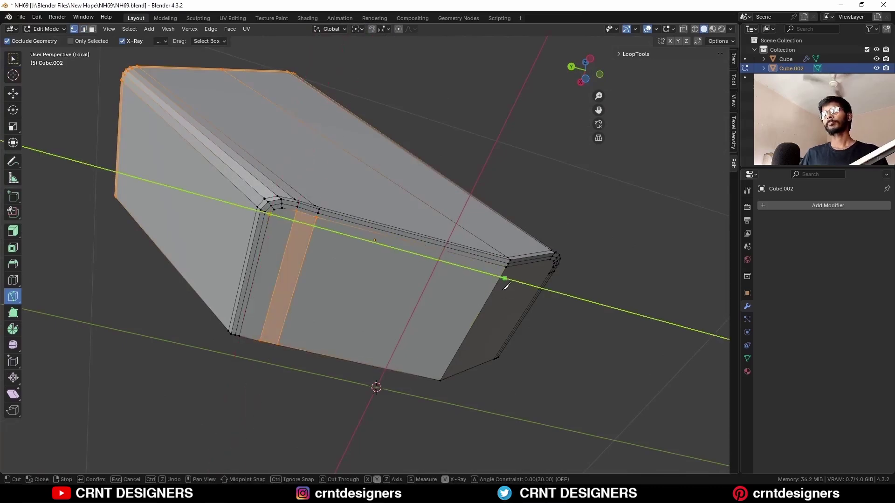
middle_drag(514, 282, 335, 281)
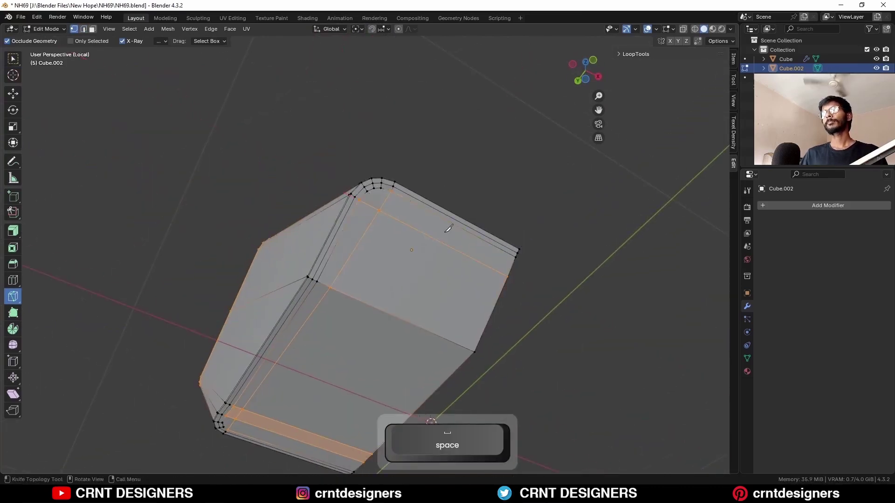
middle_drag(599, 297, 416, 208)
scroll(437, 289, up, 6)
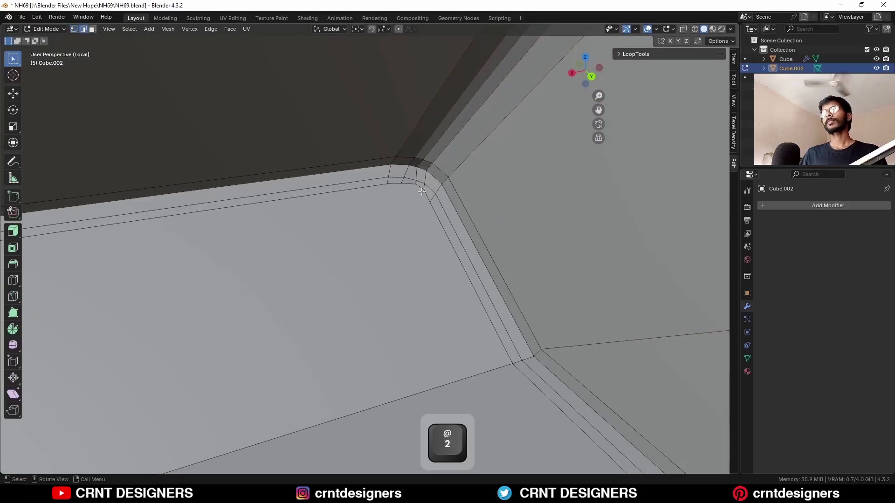
Step: Knife X-constrained support cuts across the inner floor from the bevelled vertices at both rounded corners
click(17, 300)
click(430, 203)
key(x)
scroll(200, 273, down, 3)
click(135, 261)
key(space)
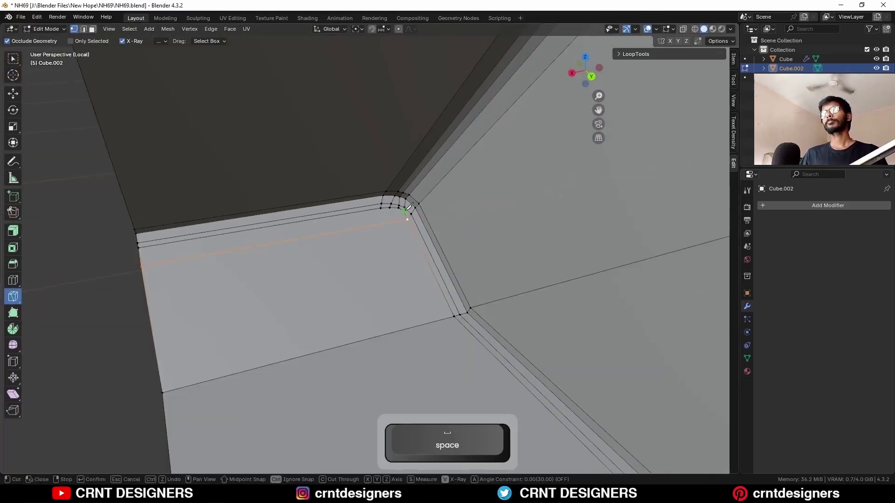
shift+middle_drag(434, 276, 354, 135)
scroll(460, 247, down, 3)
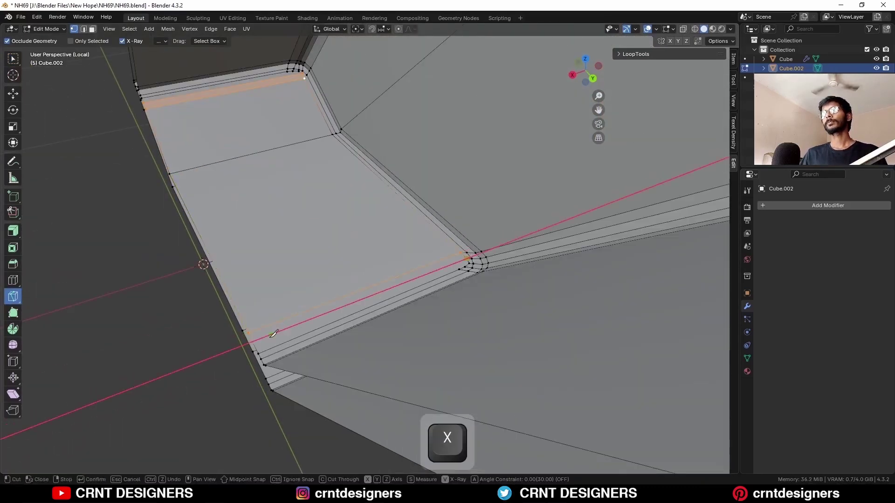
Step: Connect the remaining vertex pairs at the rounded corners of the inner floor
right_click(299, 132)
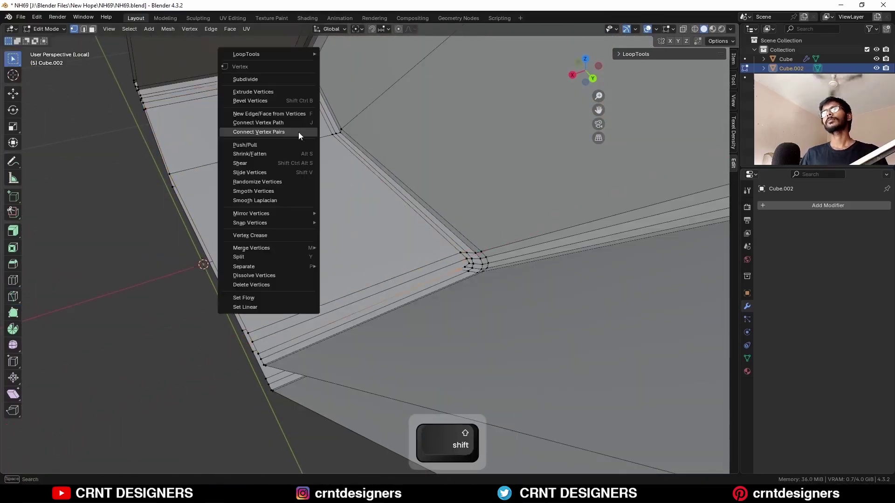
click(298, 133)
click(294, 73)
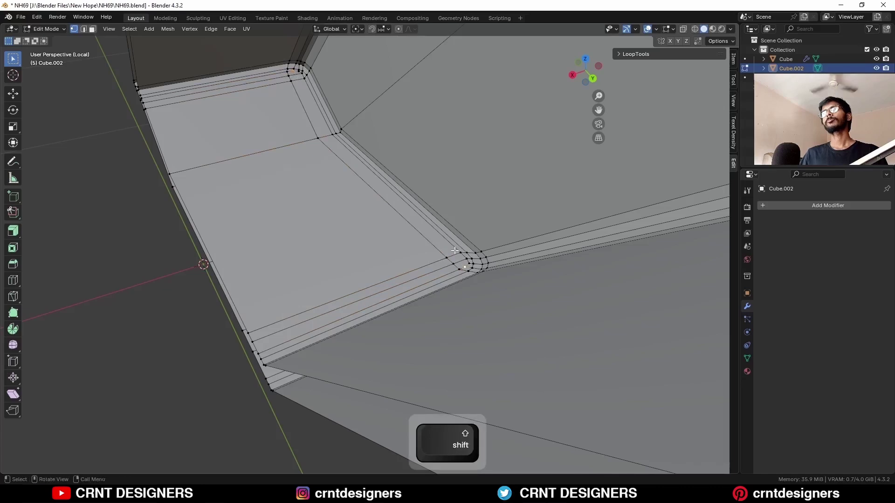
Step: Add a level 2 Subdivision modifier to the block and turn off its display in Edit Mode
shift+middle_drag(441, 149, 445, 231)
scroll(470, 256, down, 5)
key(Tab)
key(ctrl+2)
key(alt+shift+z)
key(alt+shift+z)
key(Tab)
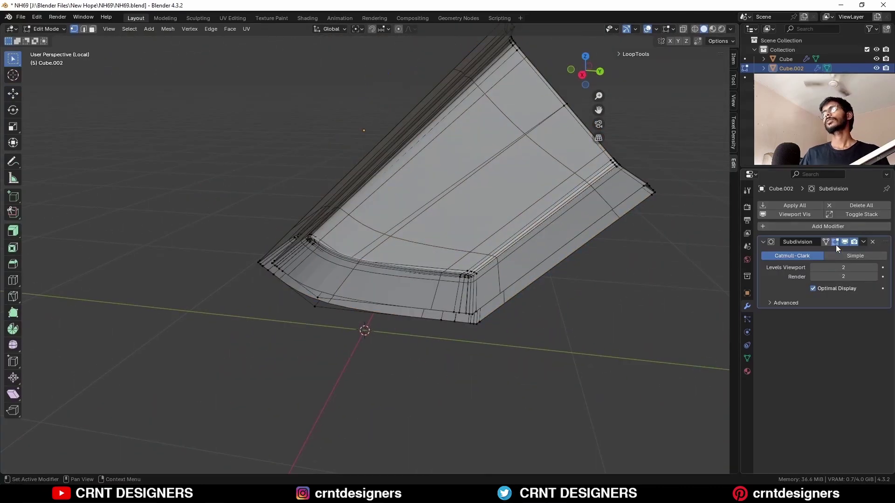
click(836, 242)
Step: Bevel the lengthwise edge loop that divides the side wall and the bottom
key(2)
alt+click(448, 183)
key(ctrl+b)
click(362, 320)
middle_drag(362, 320, 167, 342)
Step: Add seven evenly spaced loop cuts across the length of the block's outer walls
key(ctrl+r)
scroll(339, 187, up, 2)
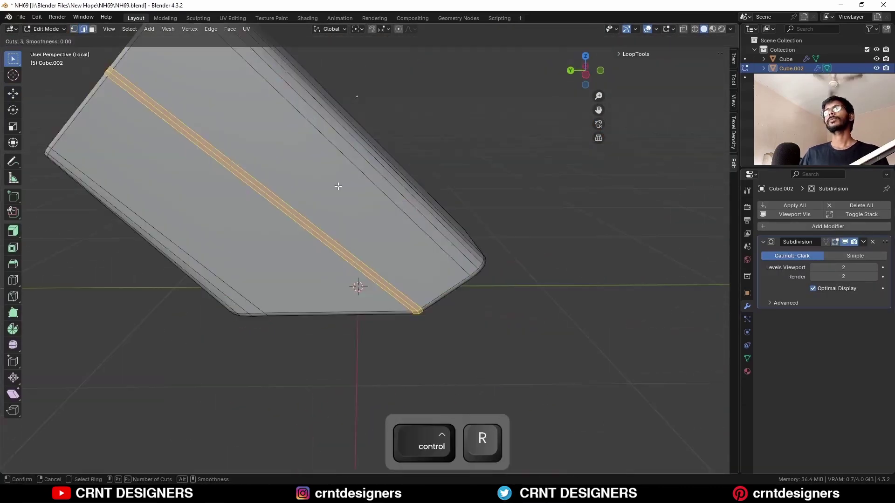
scroll(338, 186, up, 4)
click(338, 186)
right_click(341, 180)
Step: Add centred lengthwise loop cuts in the wide wall sections between the rounded corners and the side wall's bevelled dividing line
key(ctrl+r)
shift+middle_drag(366, 110, 368, 205)
click(378, 217)
right_click(378, 216)
scroll(378, 217, down, 4)
key(ctrl+r)
click(371, 205)
Step: Add evenly spaced loop cuts across the length of the block's inner walls
key(Tab)
middle_drag(464, 114, 583, 233)
key(Tab)
key(ctrl+r)
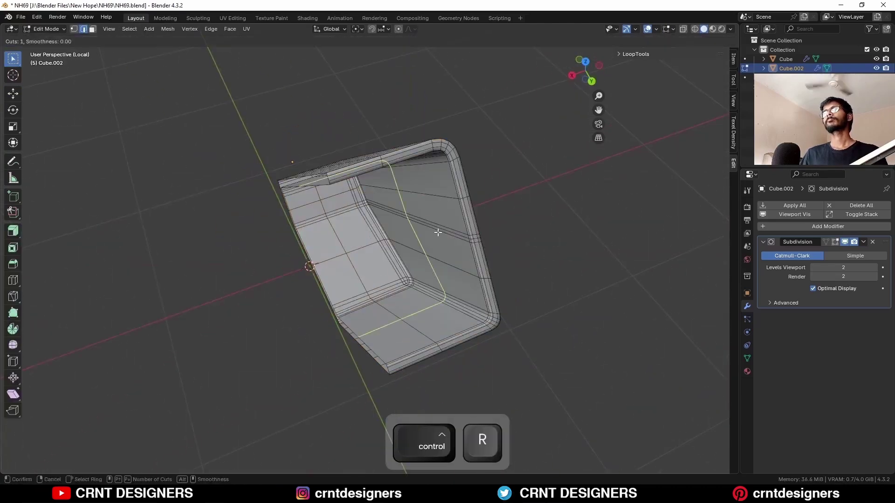
right_click(439, 232)
Step: Symmetrize the whole half-block mesh from -X to +X and save the file
key(a)
key(m)
middle_drag(507, 214, 246, 99)
click(581, 211)
key(ctrl+z)
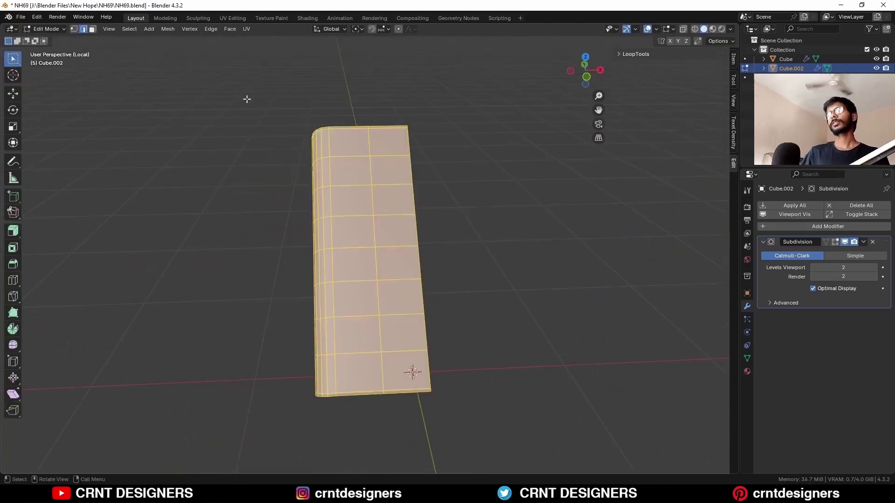
click(169, 30)
click(208, 167)
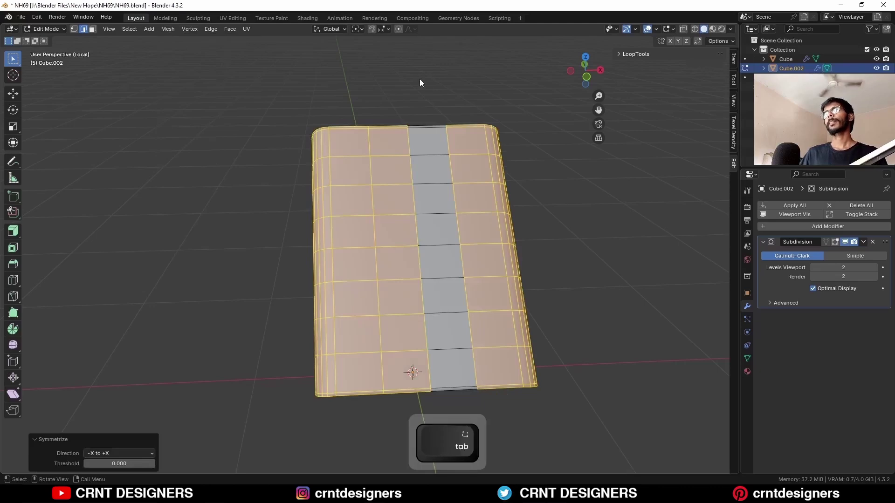
click(419, 83)
middle_drag(393, 181, 503, 186)
key(ctrl+s)
Step: Leave local view, duplicate the grown face band around the inner block's rim in place, and separate it into its own object
key(slash)
key(3)
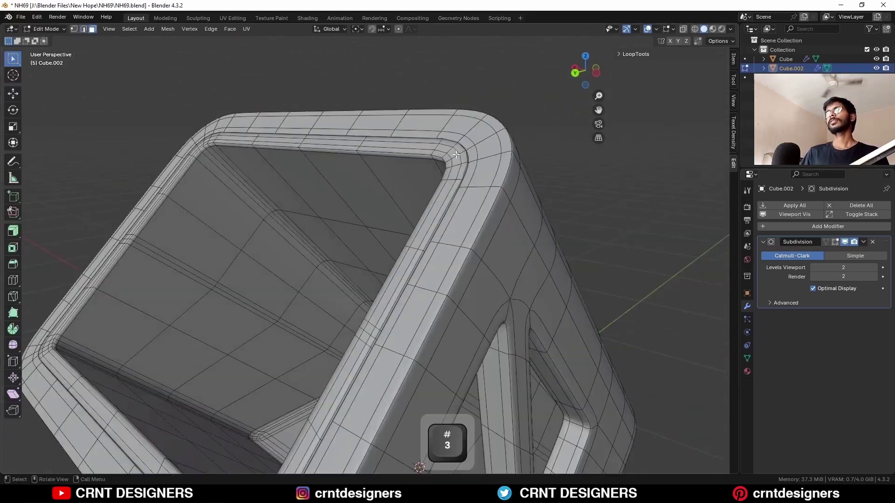
key(ctrl+KP_Add)
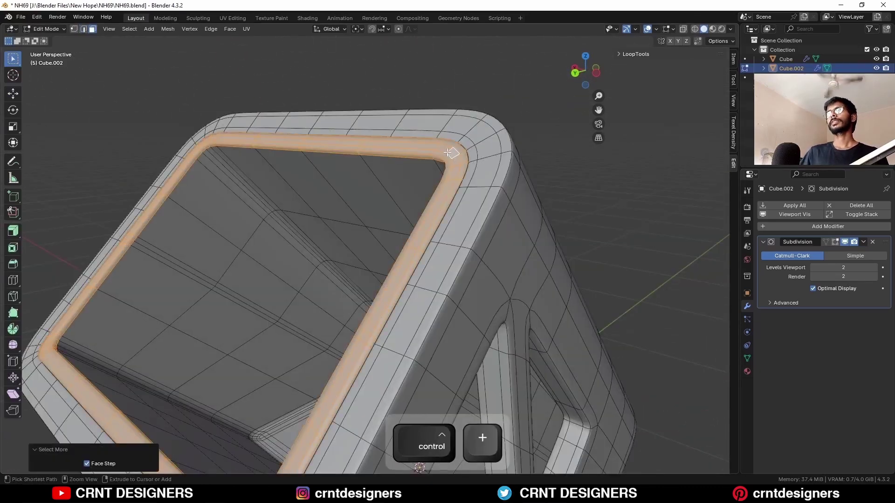
key(shift+d)
key(Escape)
key(p)
key(Tab)
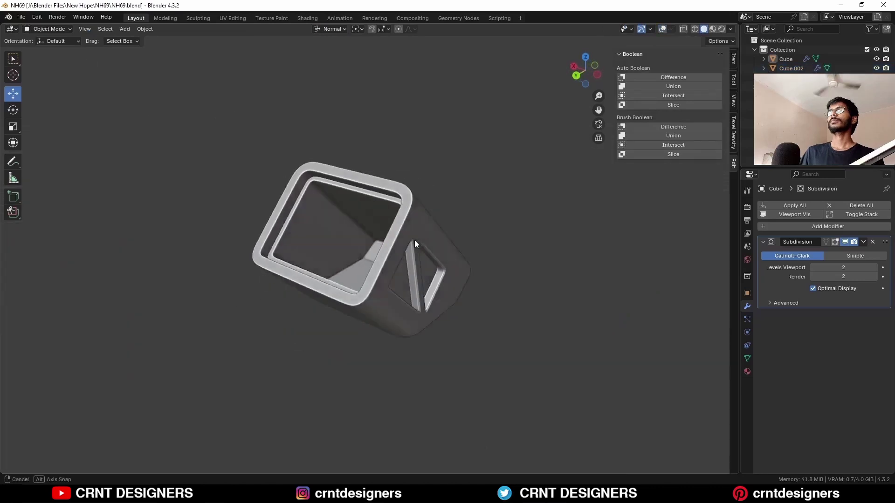
Step: Save the finished model as NH69.blend
middle_drag(415, 241, 485, 205)
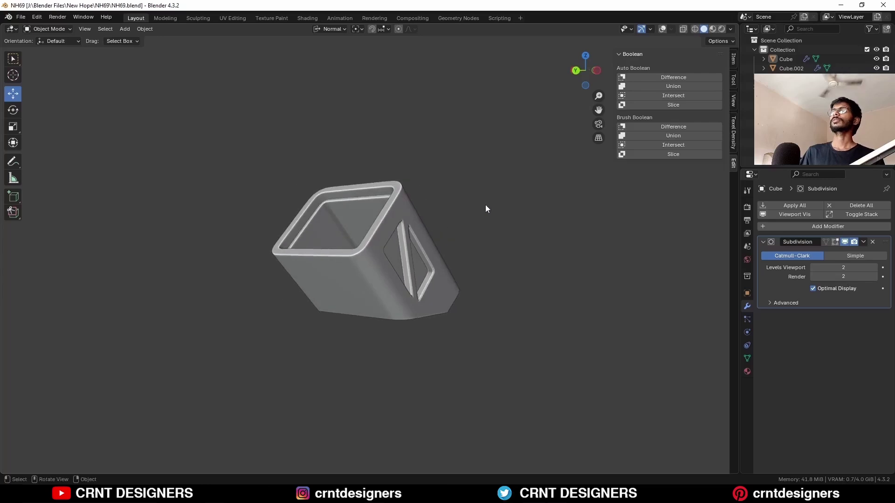
key(ctrl+s)
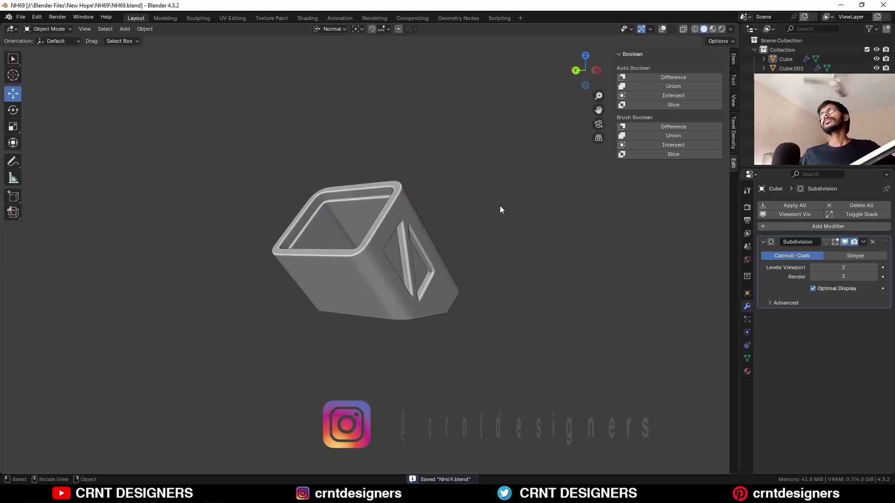